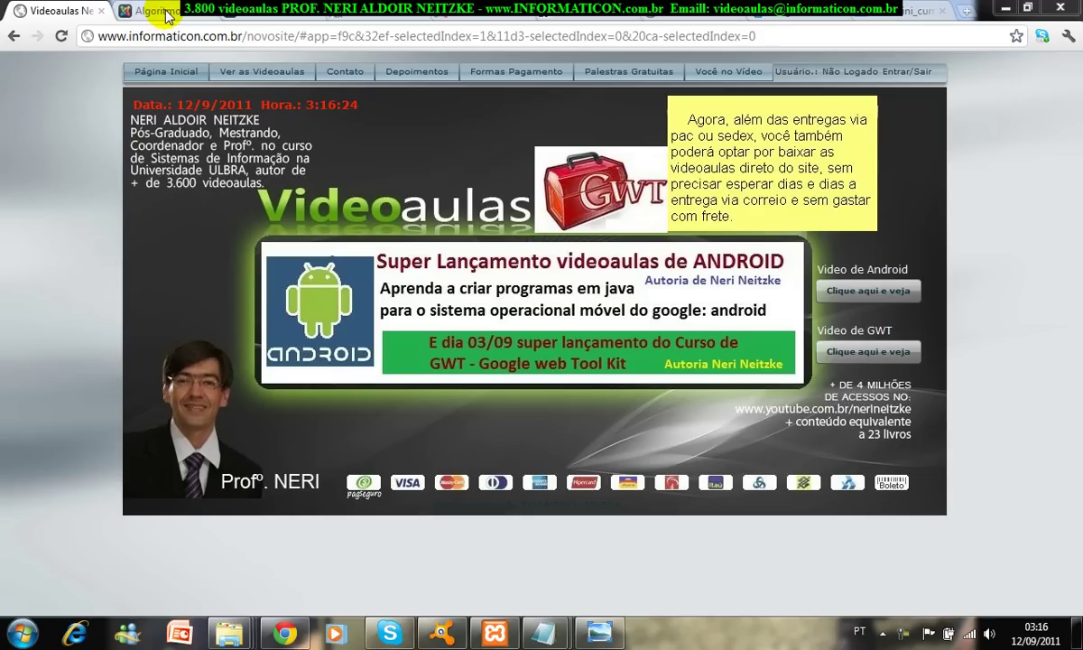
- Open the professor's page on the local Joomla site and try collapsing and expanding the course poll box
click(172, 18)
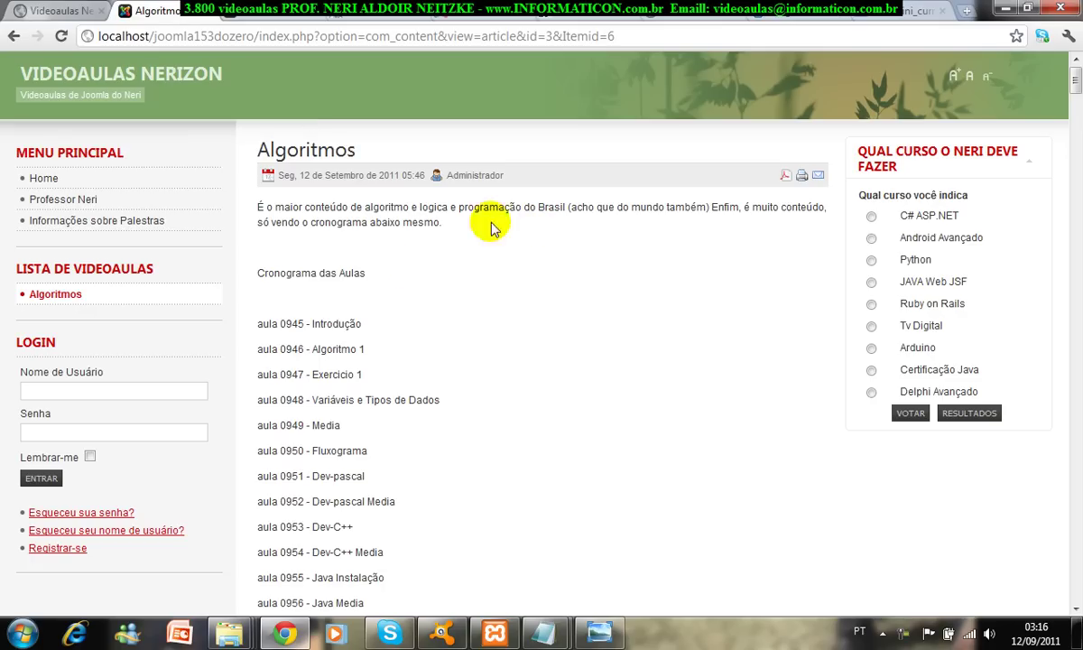
click(58, 199)
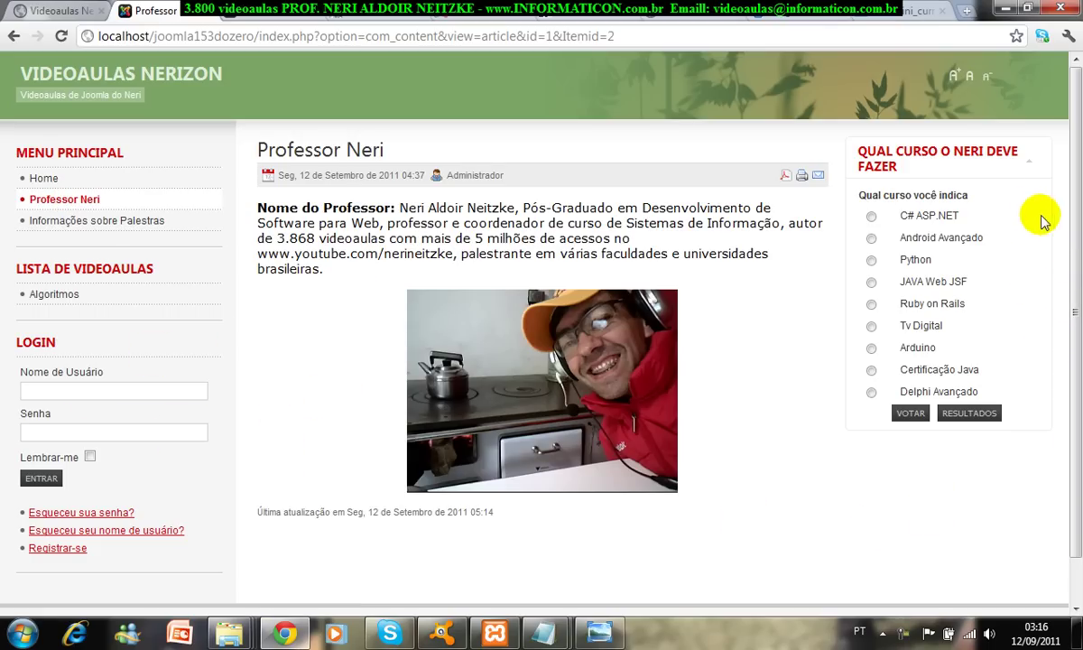
click(1028, 160)
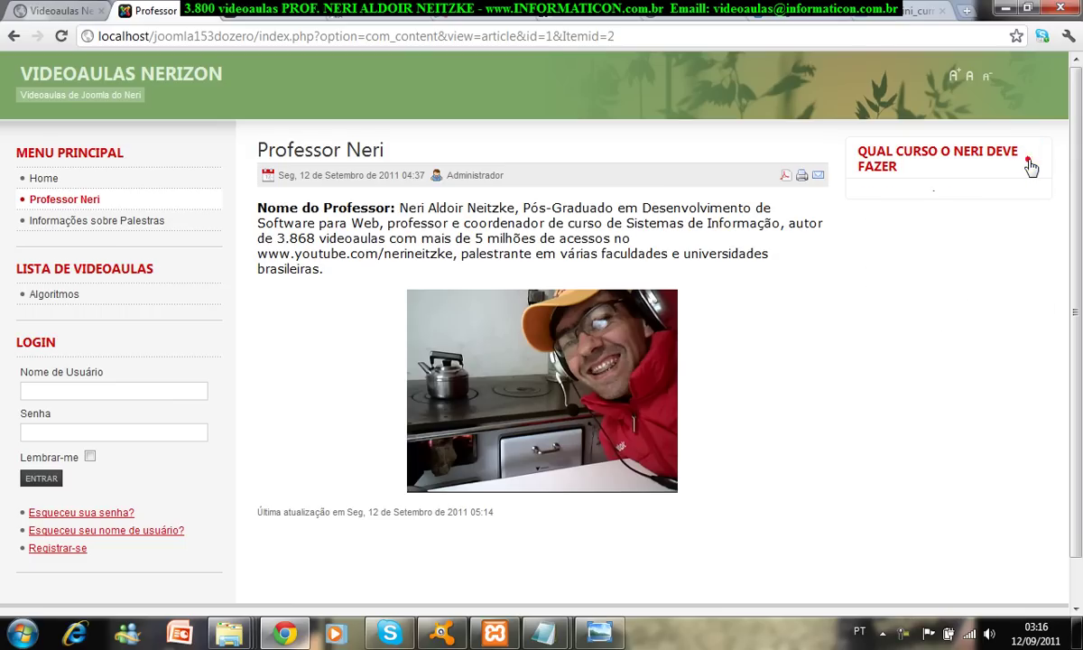
click(1029, 163)
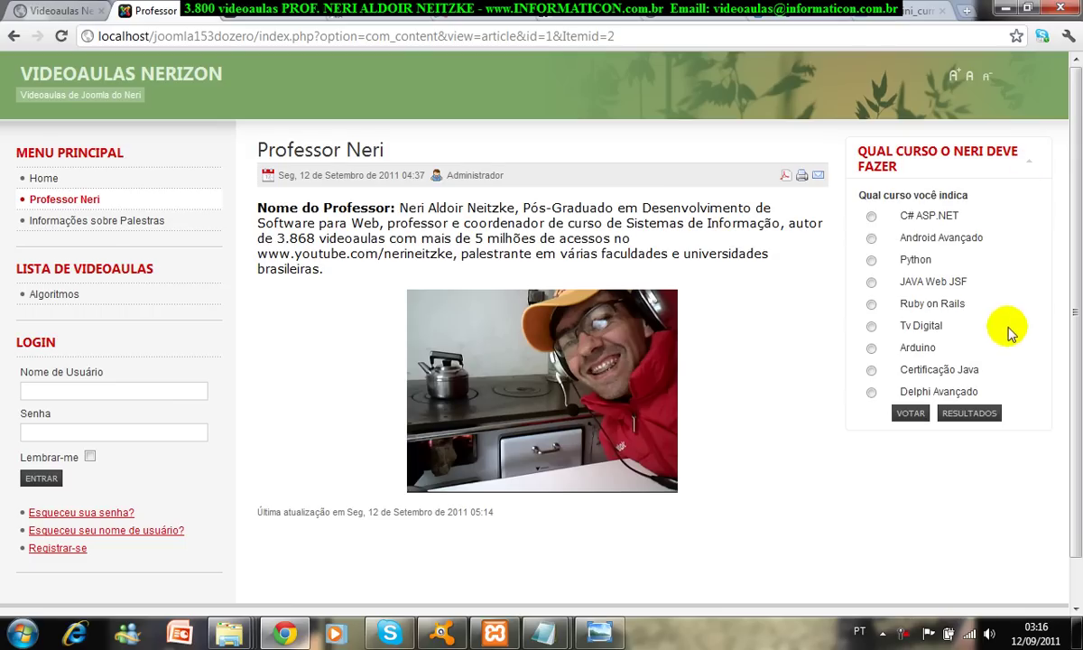
click(1029, 163)
click(1029, 165)
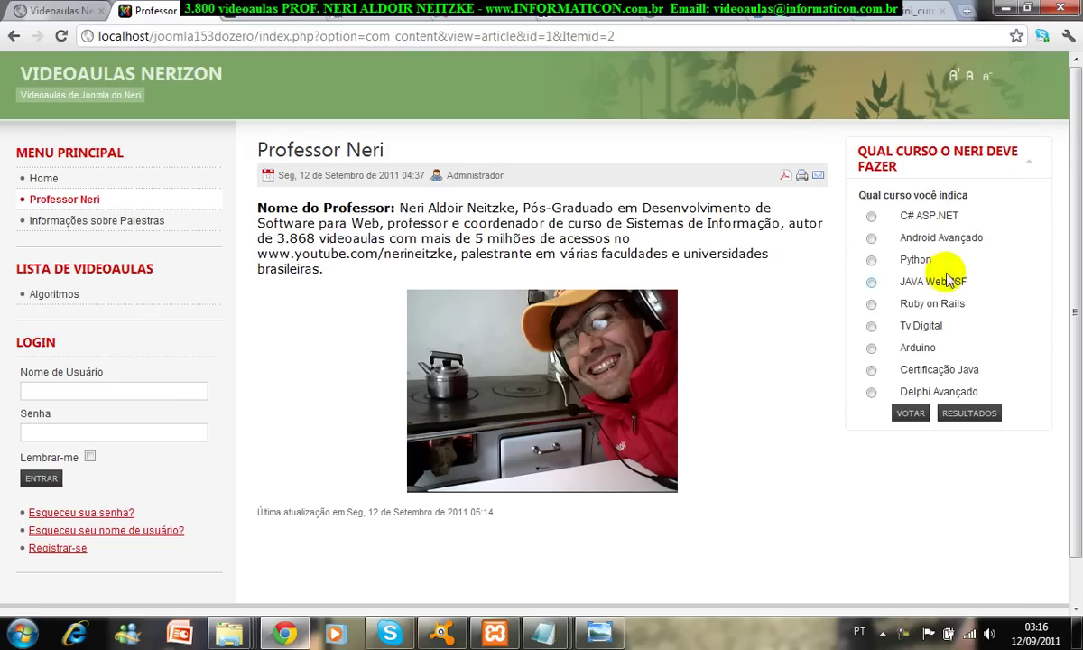
click(1031, 163)
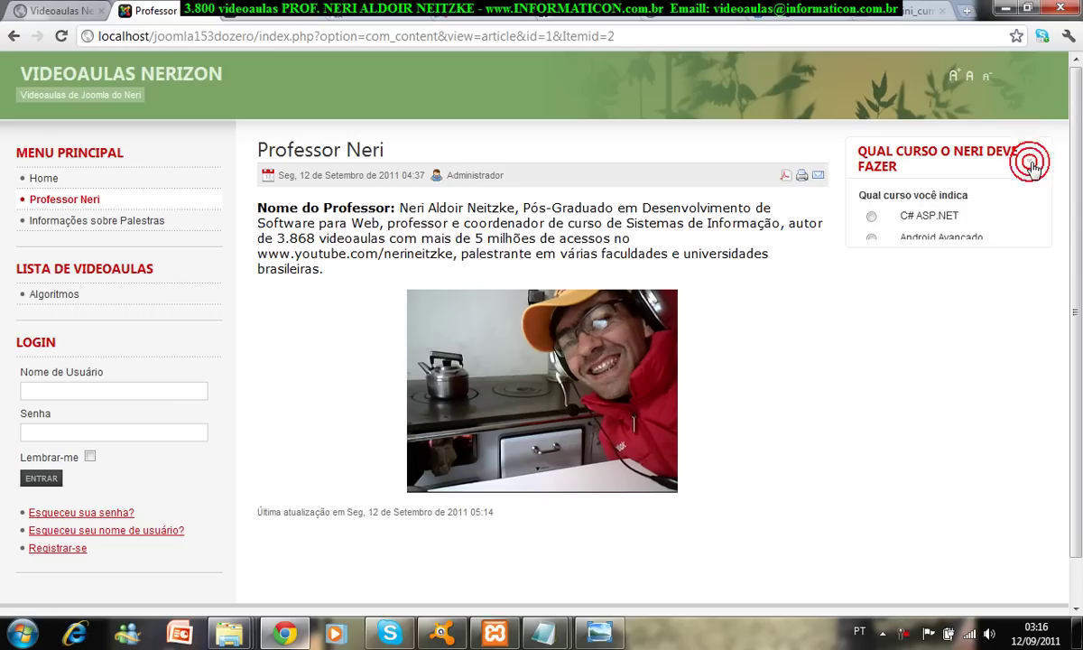
click(1032, 167)
click(1034, 167)
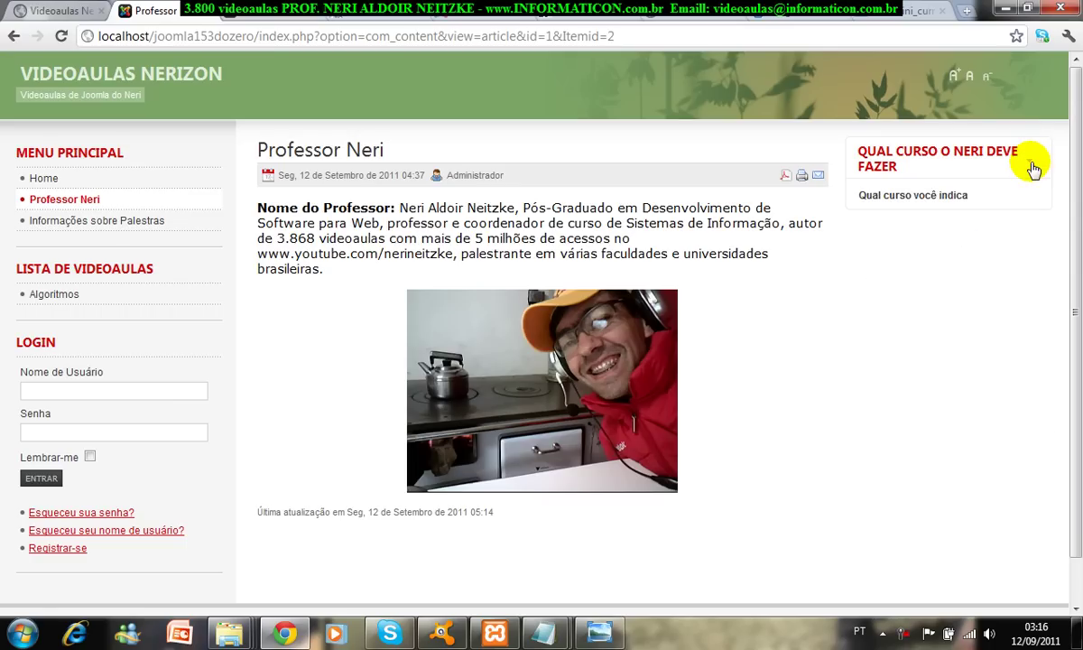
click(1037, 172)
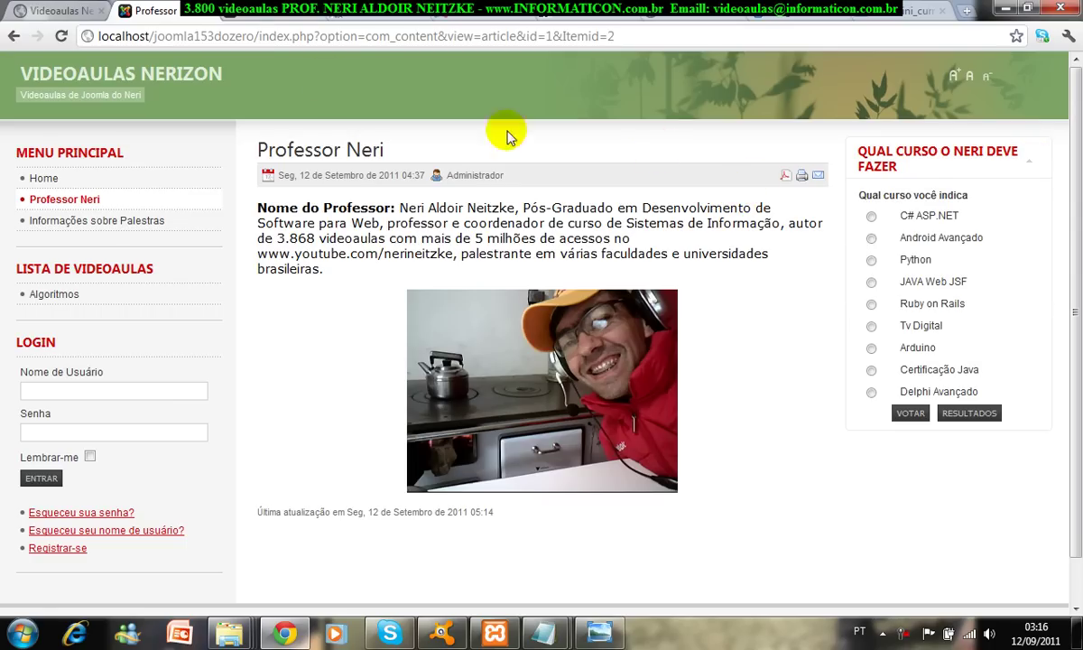
- Open the site module manager in the Joomla administration and compare it with the public site
click(270, 10)
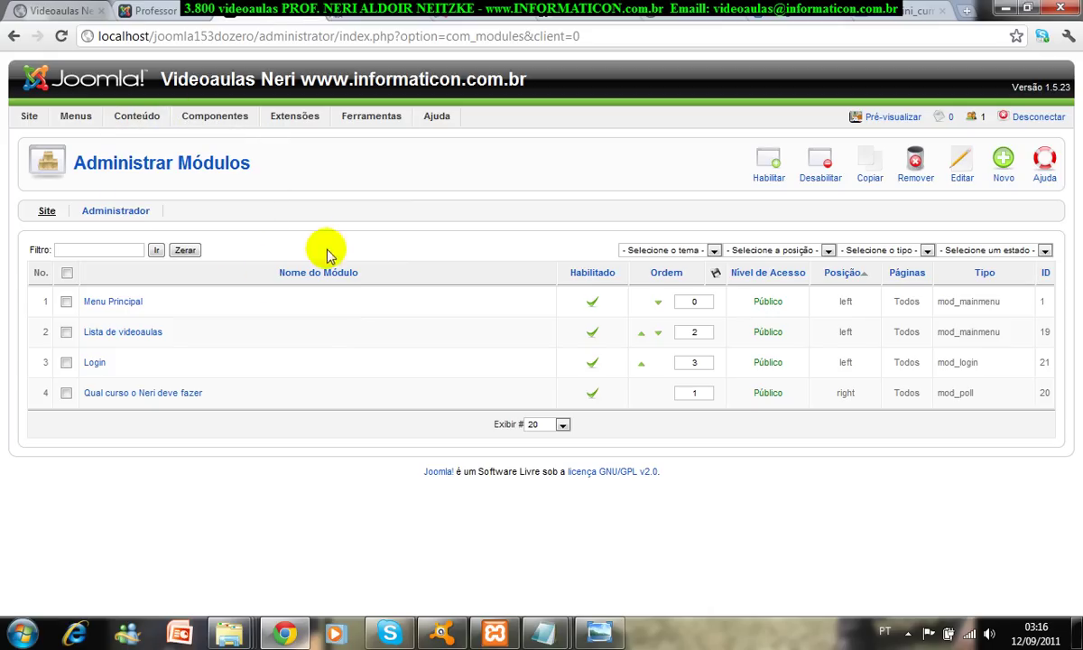
mouse_move(34, 121)
mouse_move(289, 118)
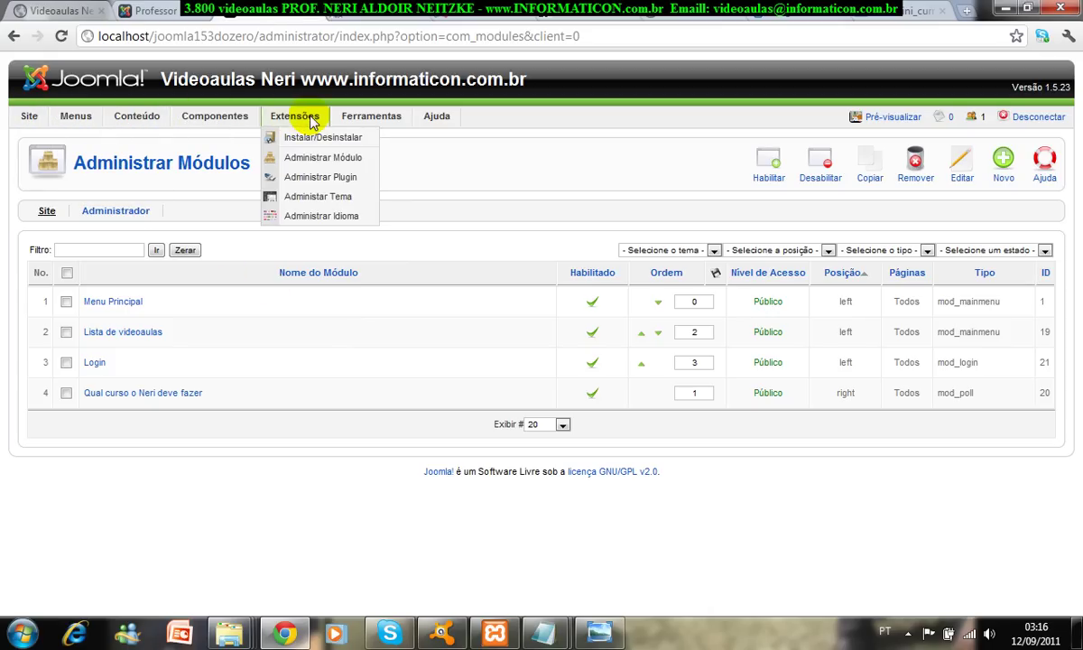
click(312, 159)
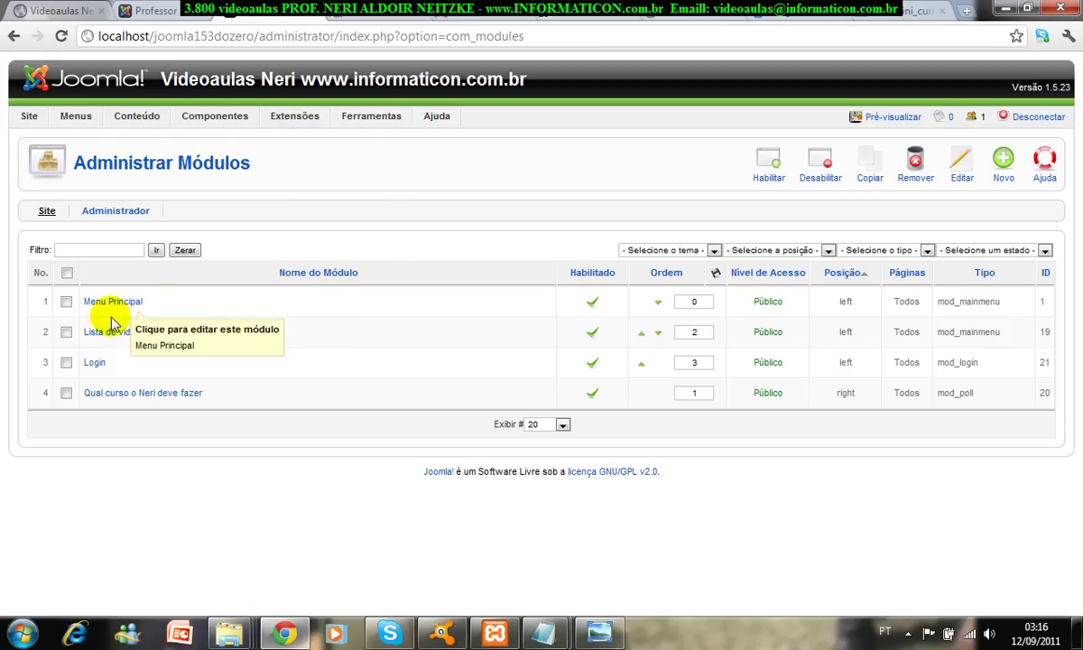
click(121, 11)
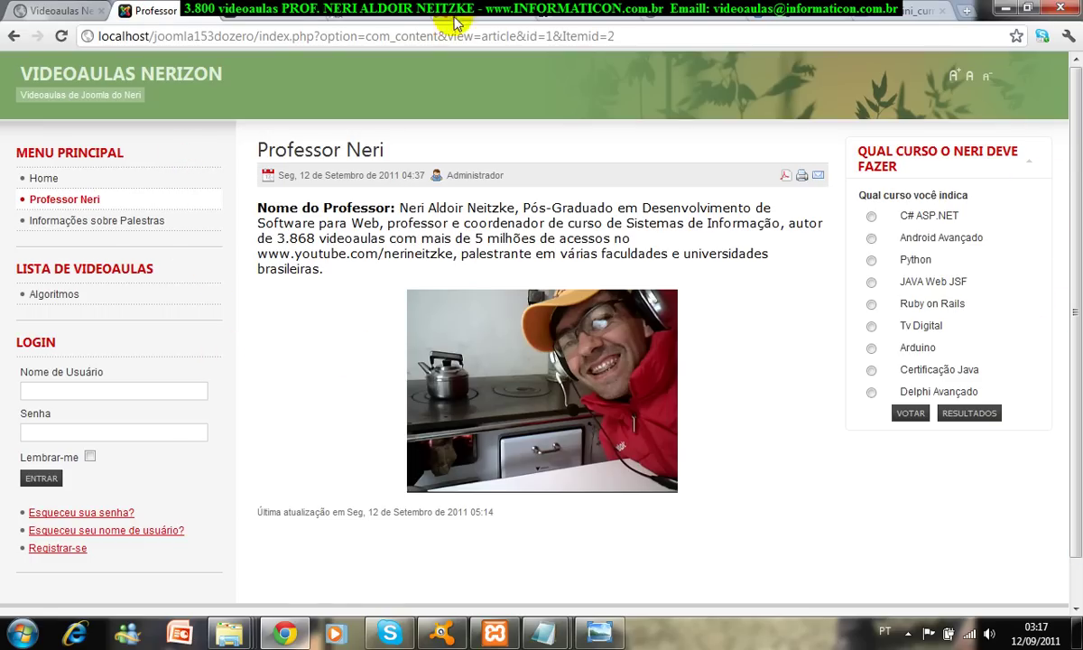
click(278, 14)
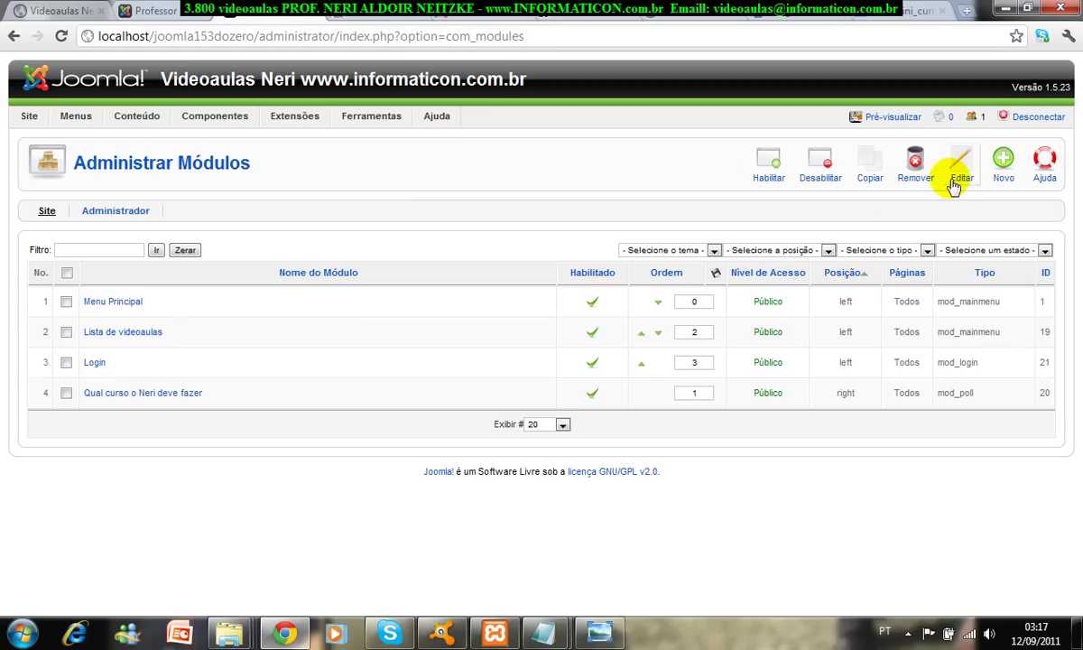
- Create a new site module of the type Quem está Online
click(1002, 163)
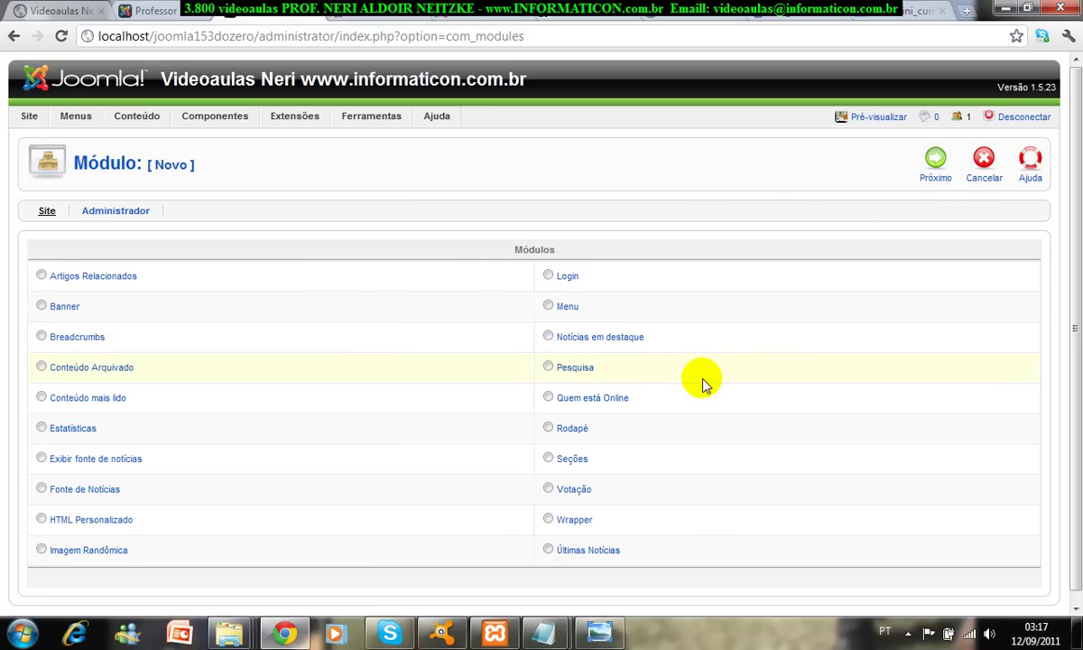
mouse_move(568, 282)
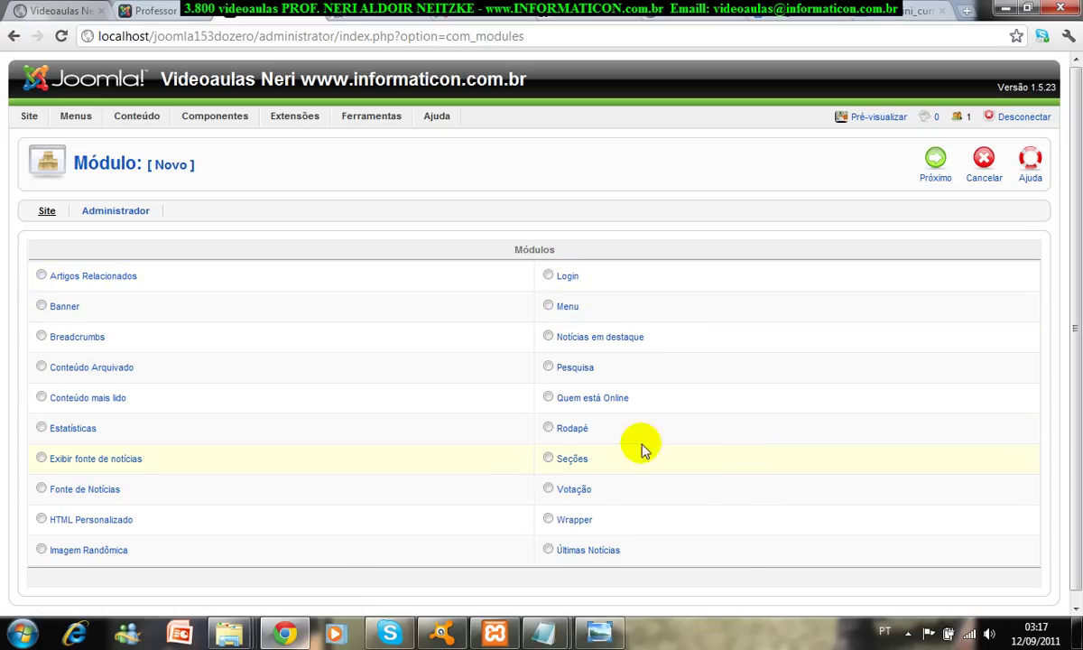
mouse_move(565, 494)
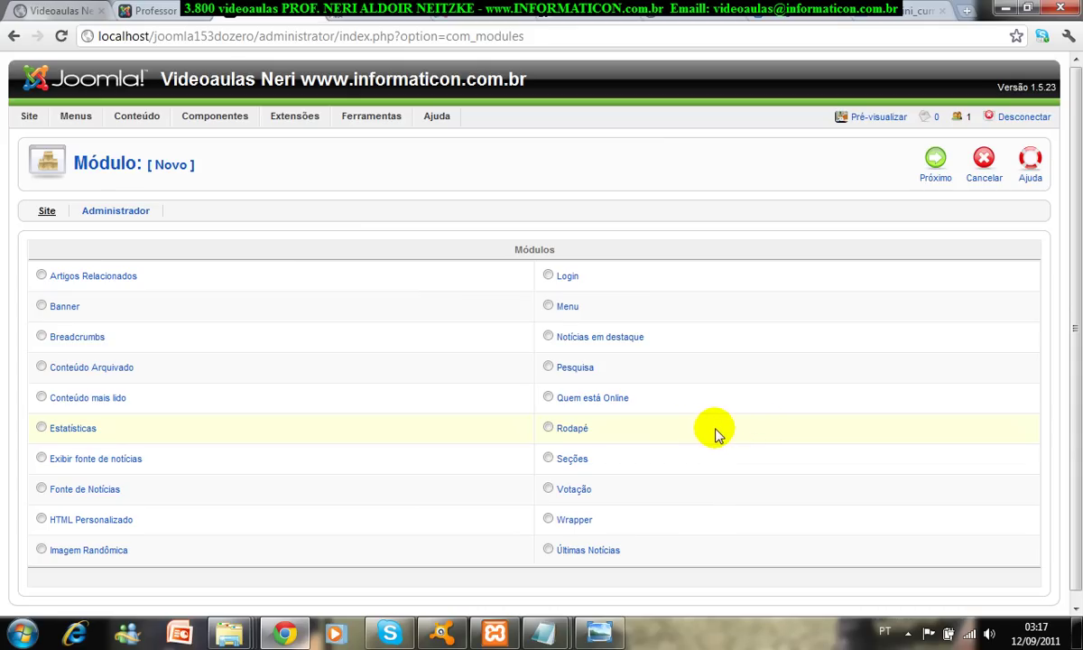
mouse_move(602, 406)
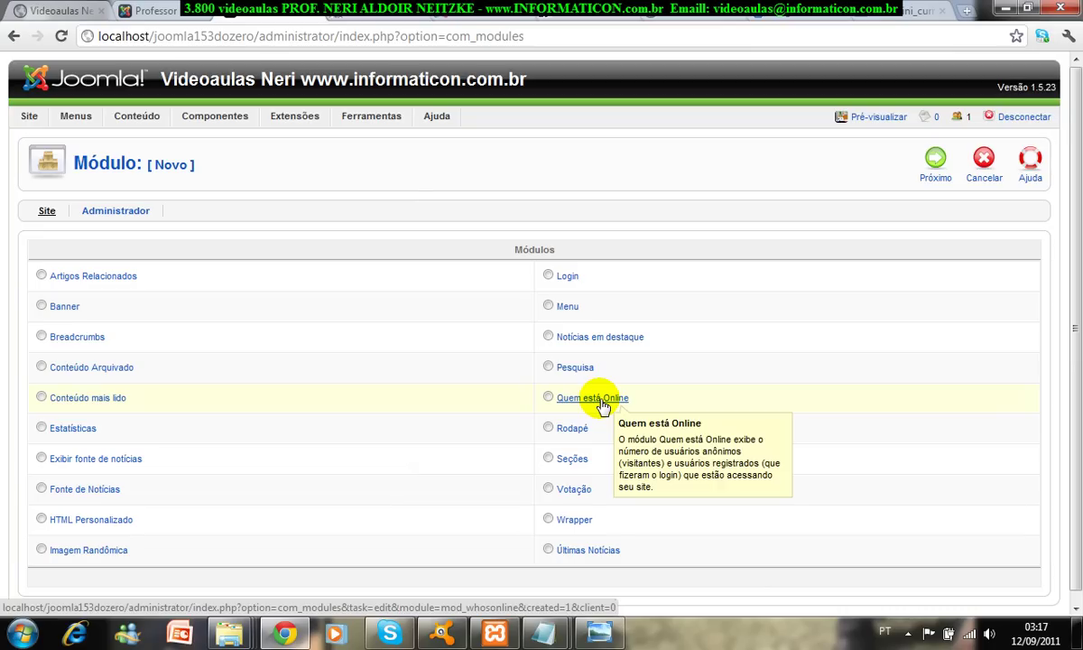
click(600, 400)
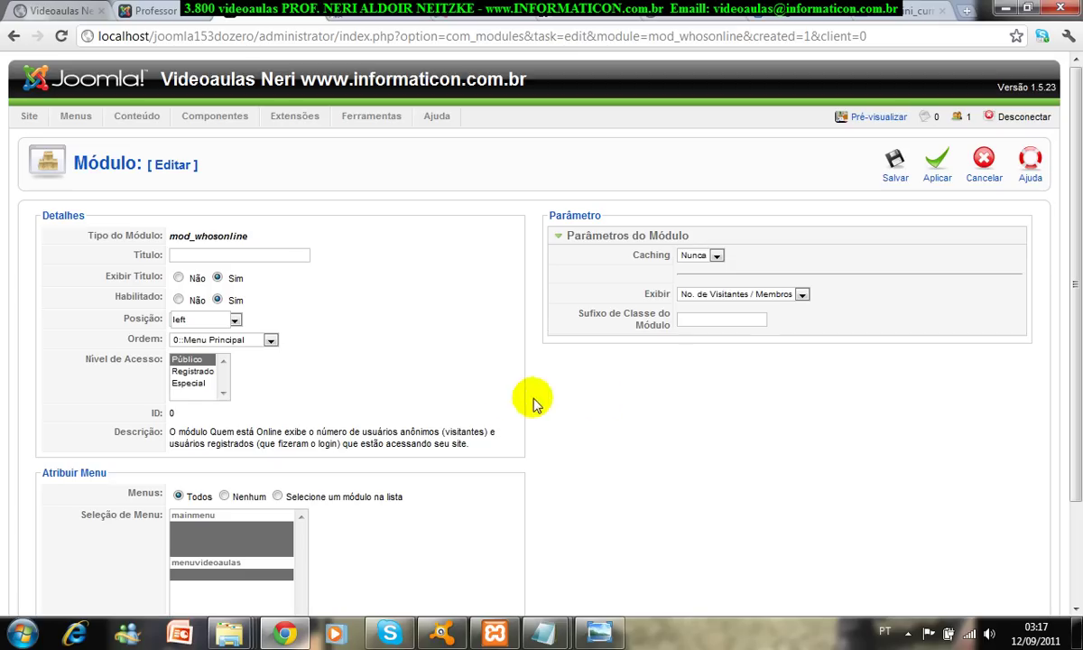
- Title the module "Quem está online" and set its position to right
click(240, 254)
text(Quem está online)
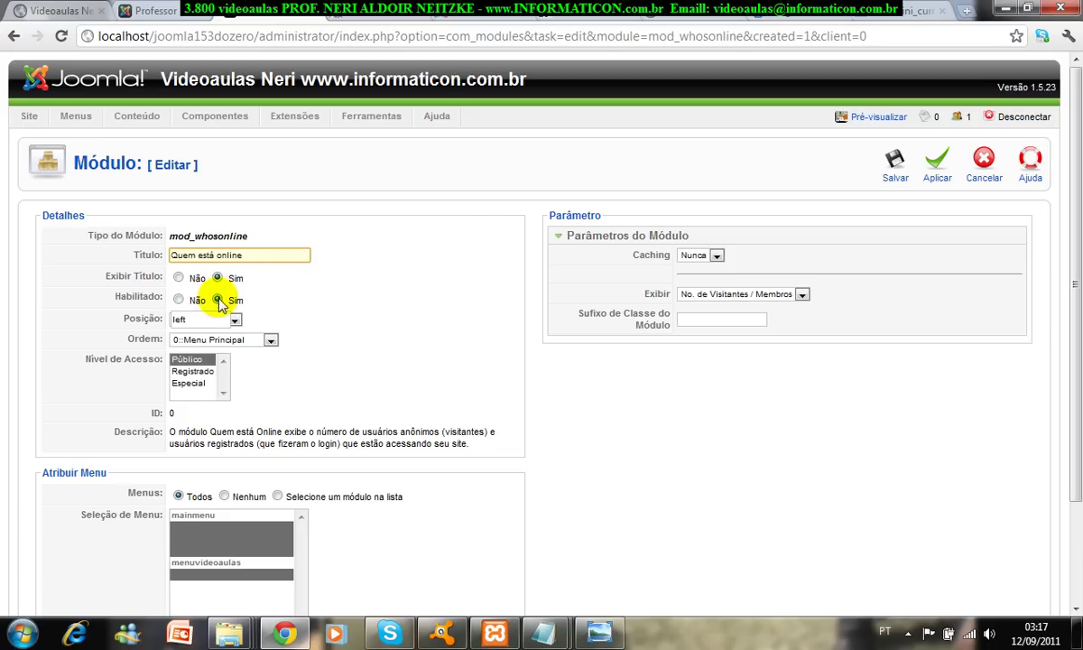
click(234, 323)
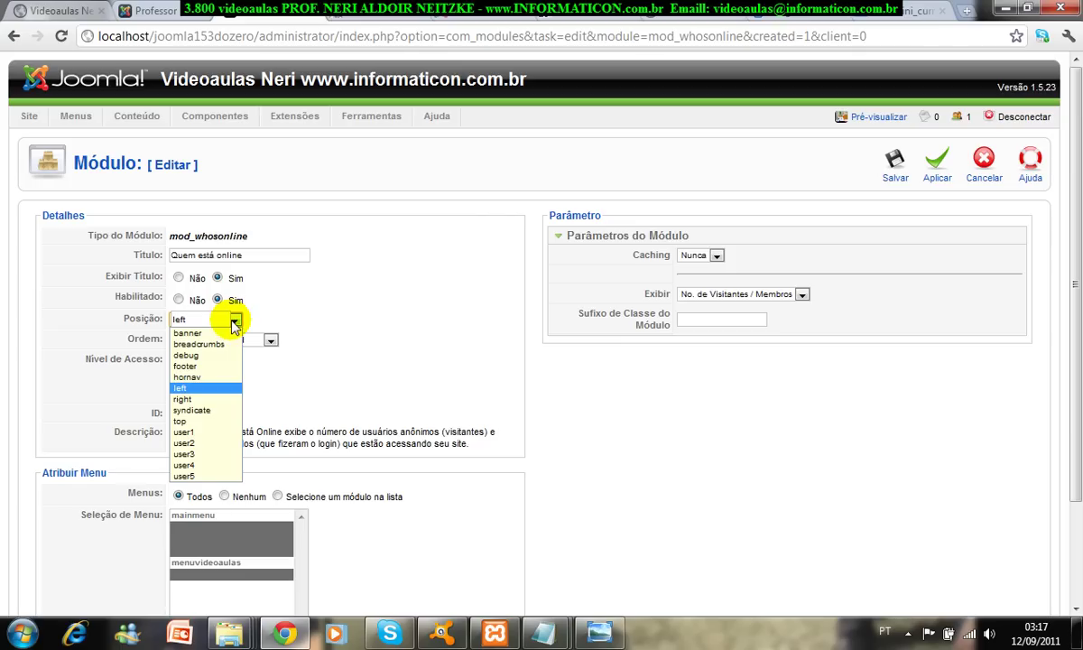
click(210, 399)
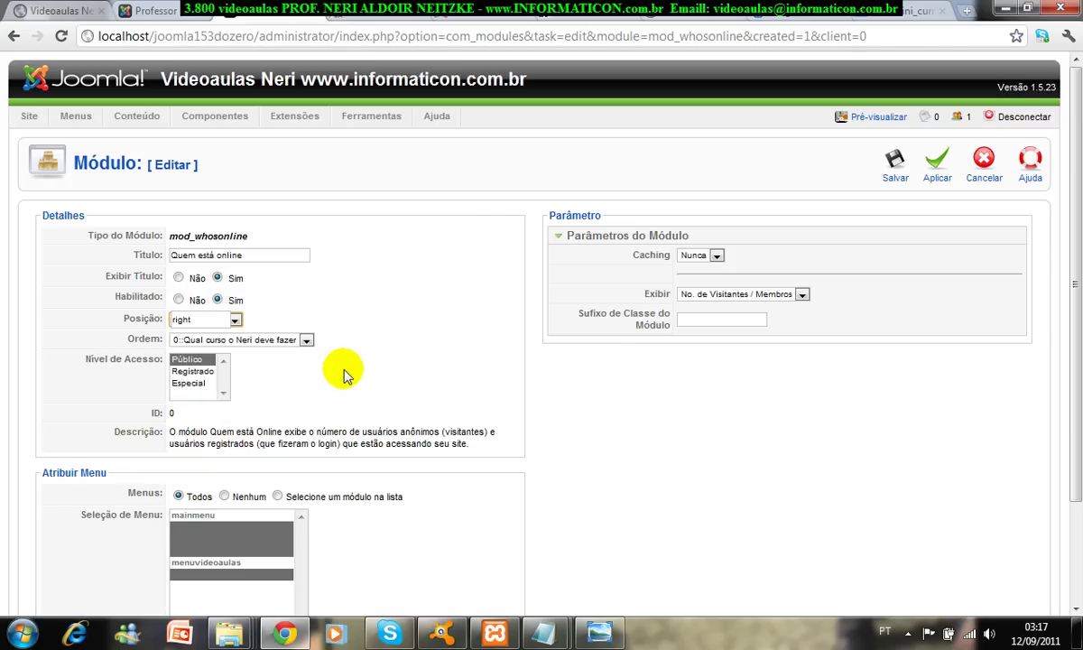
click(306, 341)
click(306, 341)
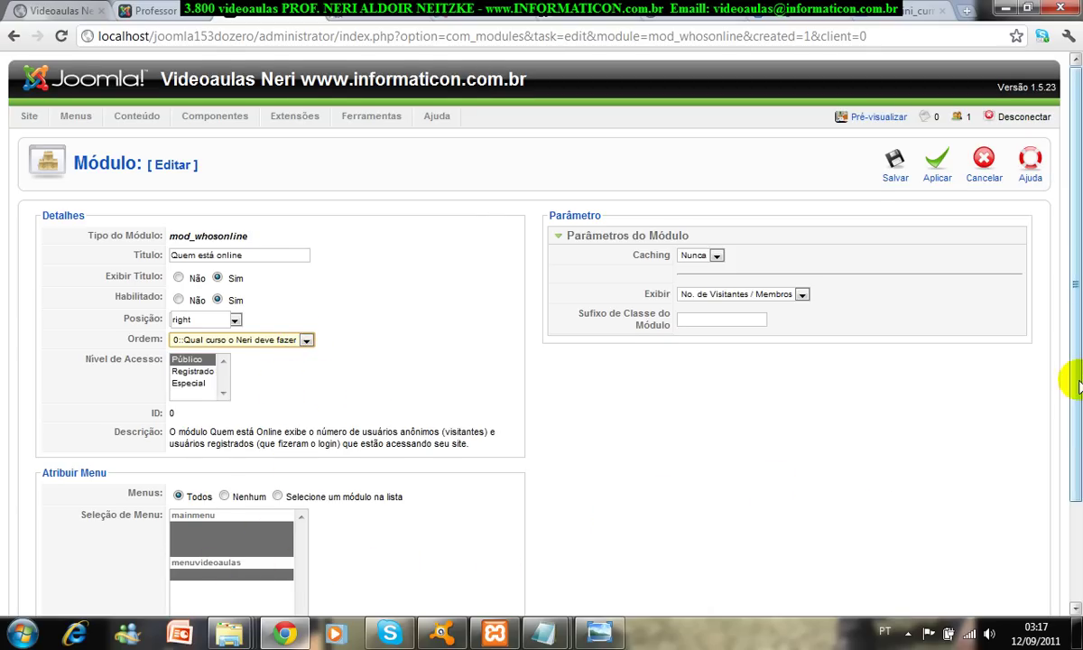
- Save the module with its menu assignment on Todos and Exibir set to No. de Visitantes / Membros
scroll(1077, 385, down, 3)
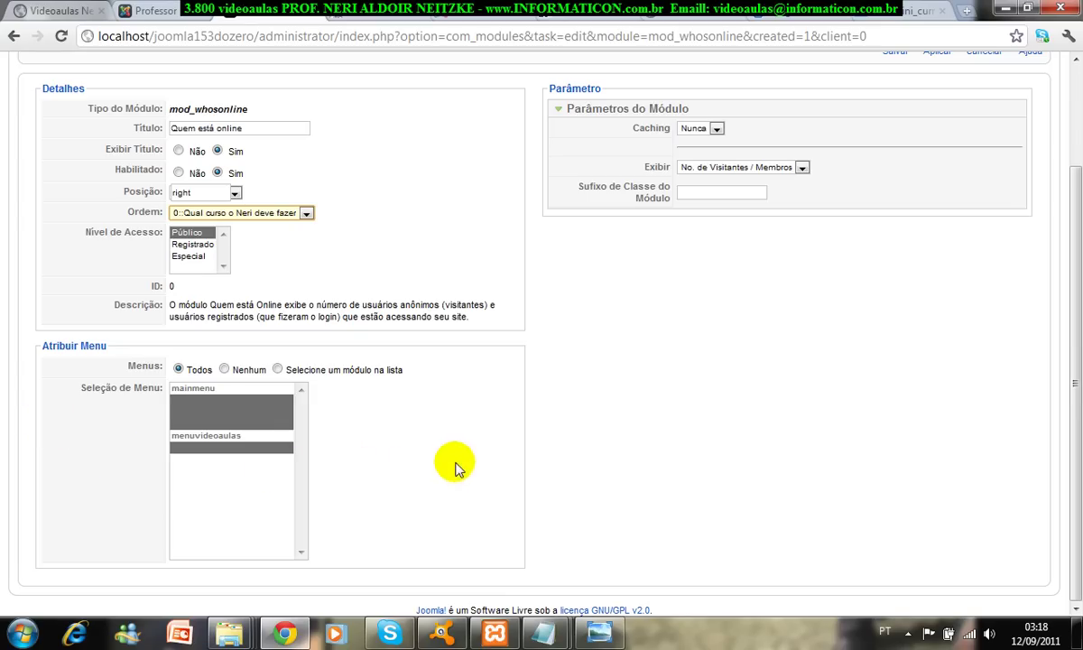
click(277, 370)
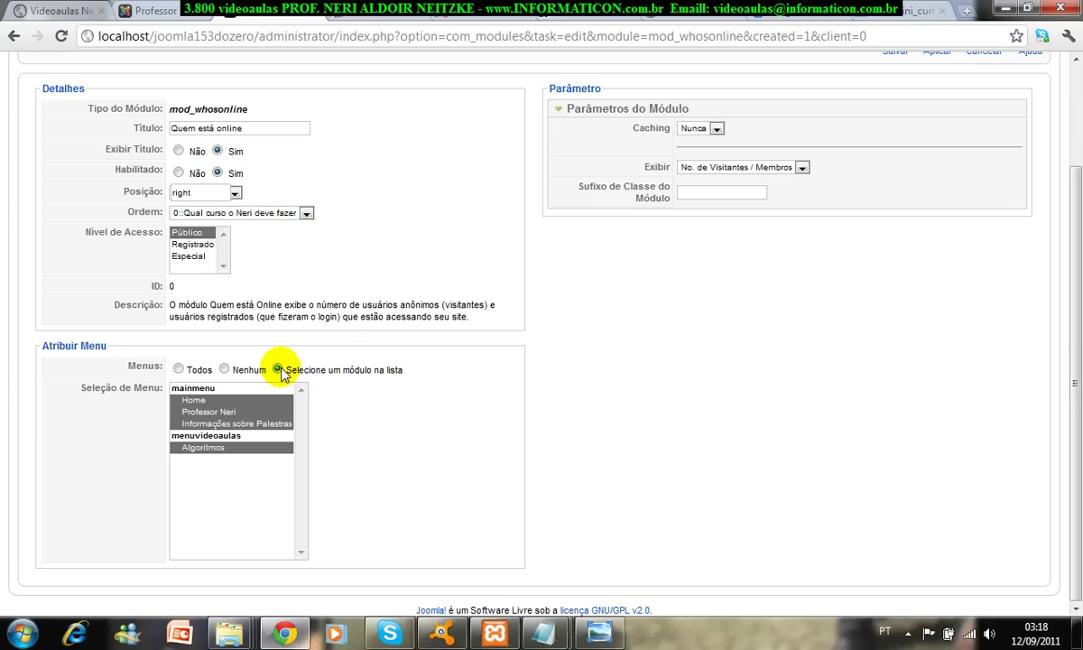
click(179, 369)
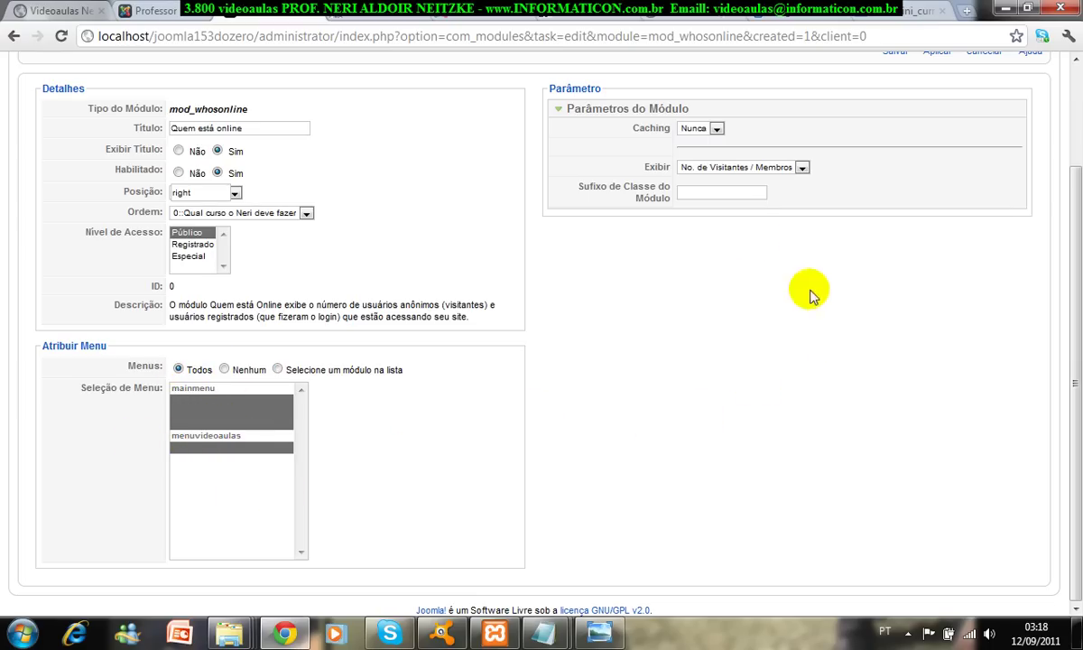
click(789, 173)
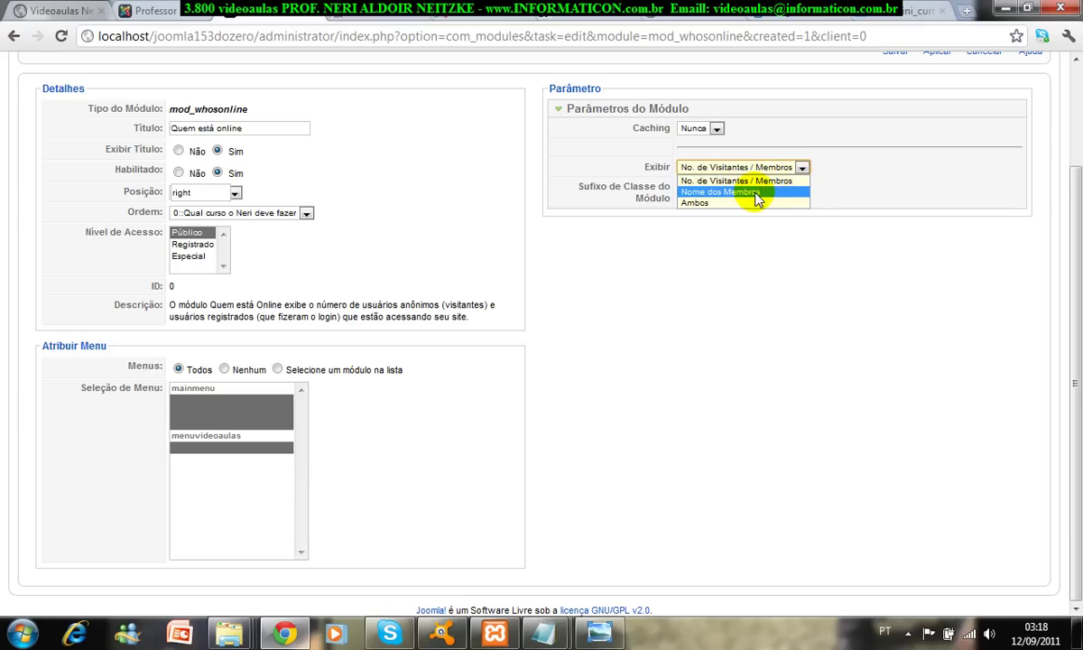
click(810, 273)
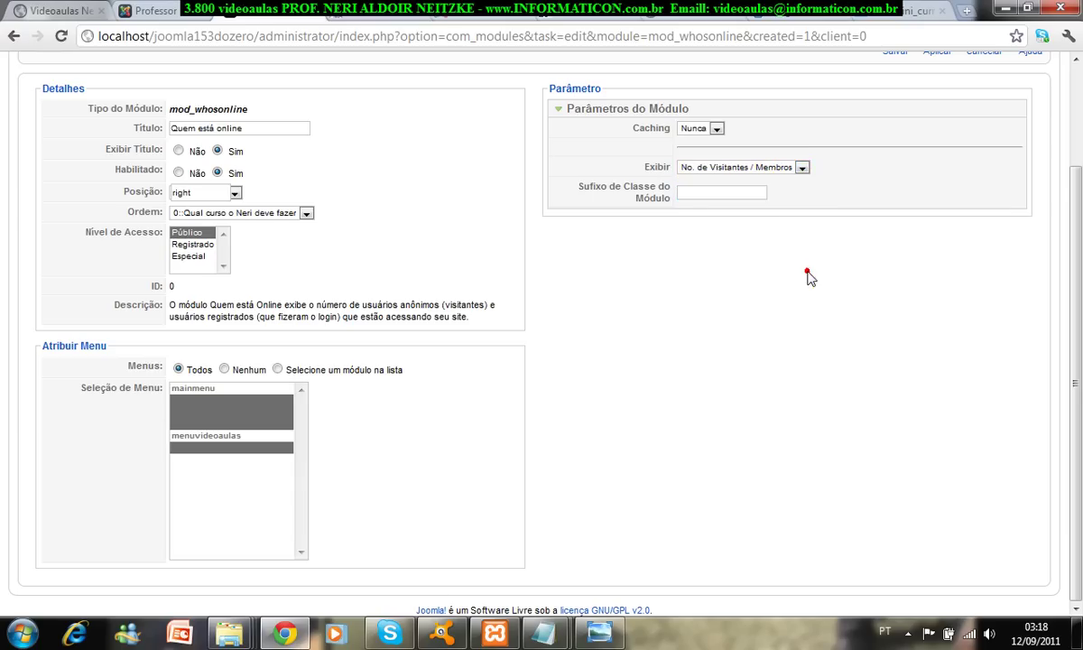
click(768, 173)
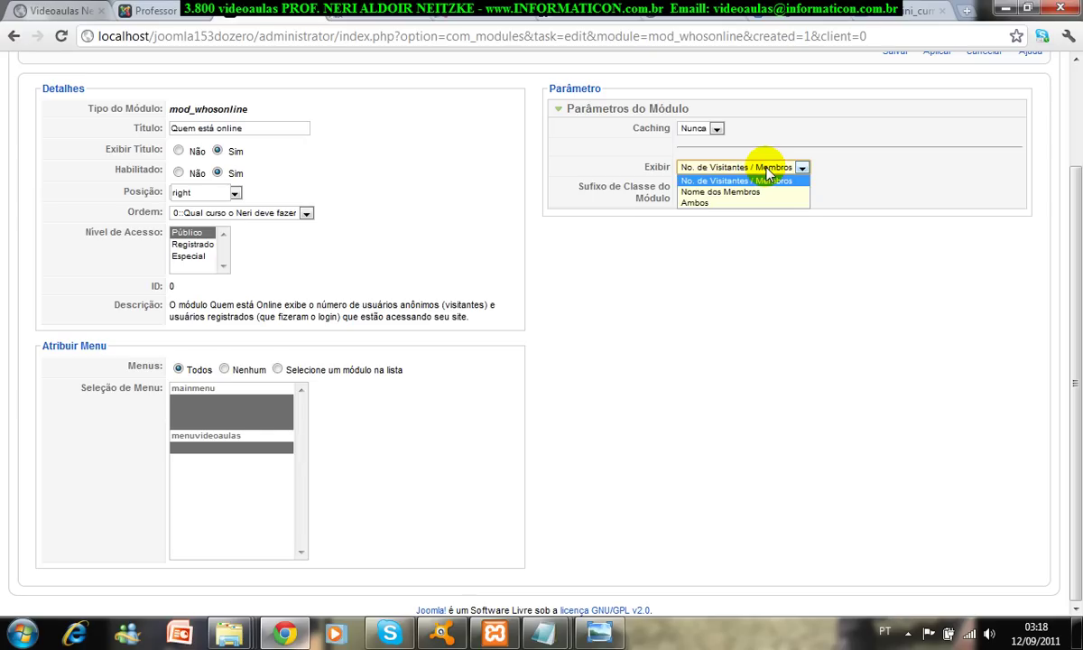
click(767, 178)
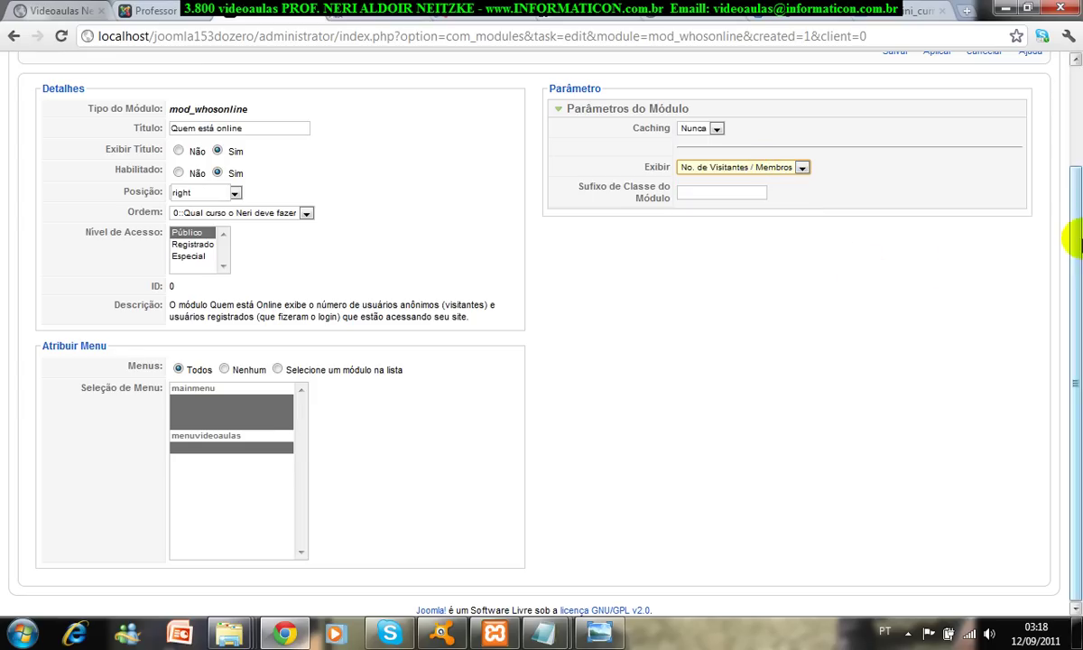
scroll(1074, 215, up, 1)
scroll(1077, 145, up, 1)
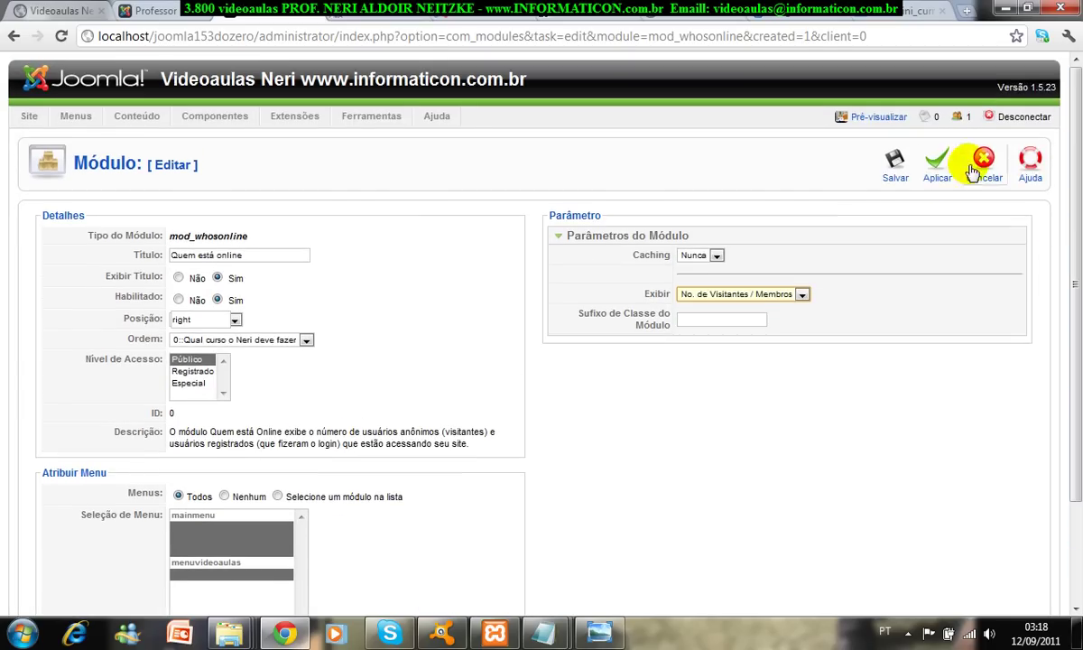
click(898, 167)
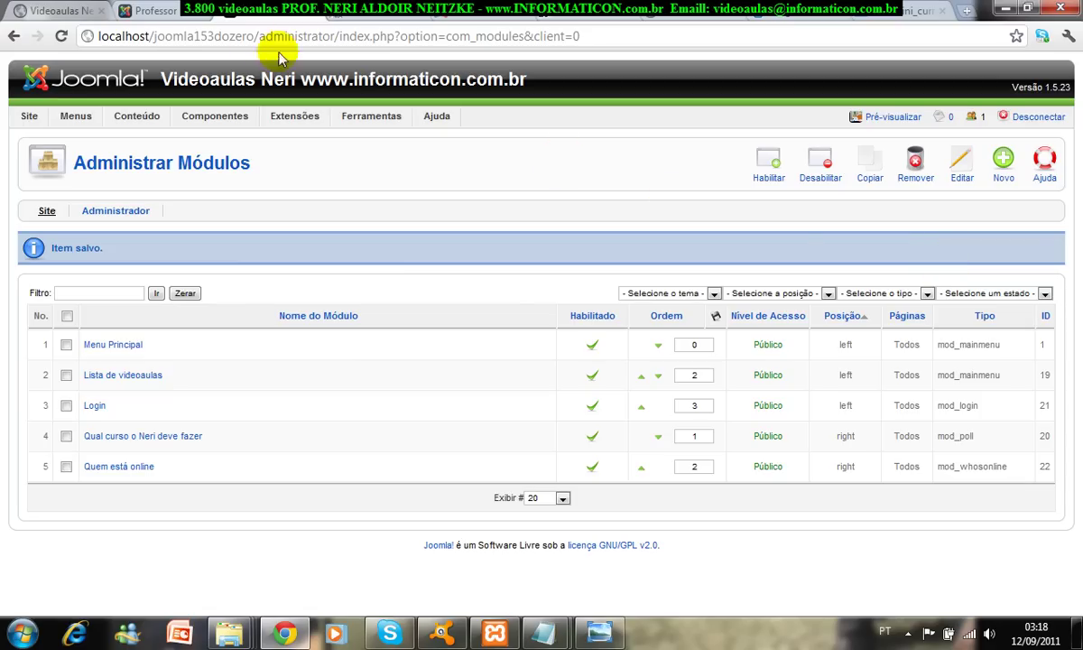
- Check the new online-visitors module on the public site
click(151, 11)
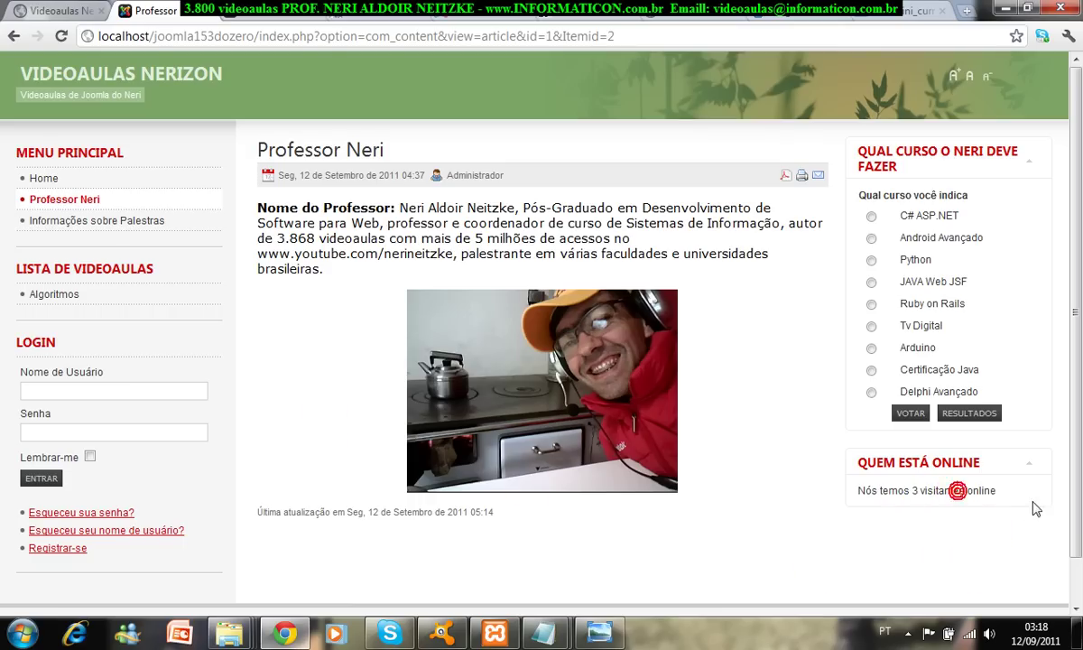
mouse_move(1075, 290)
mouse_down()
mouse_move(1079, 380)
mouse_move(1074, 271)
mouse_up()
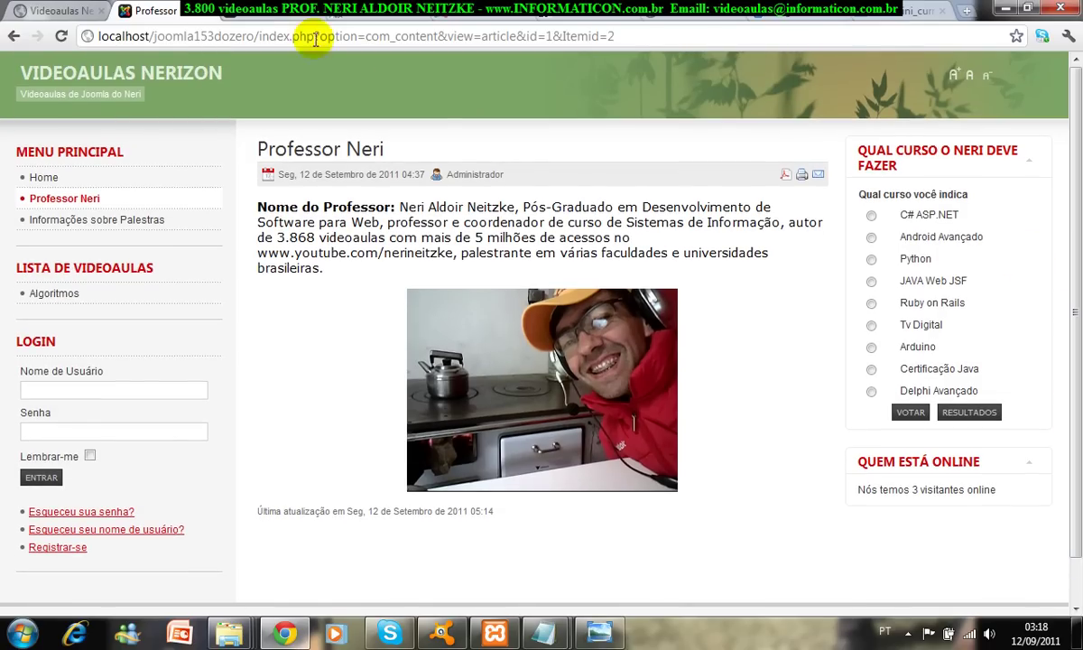
- Return to the module administration and create a new site module of the type Pesquisa
click(268, 16)
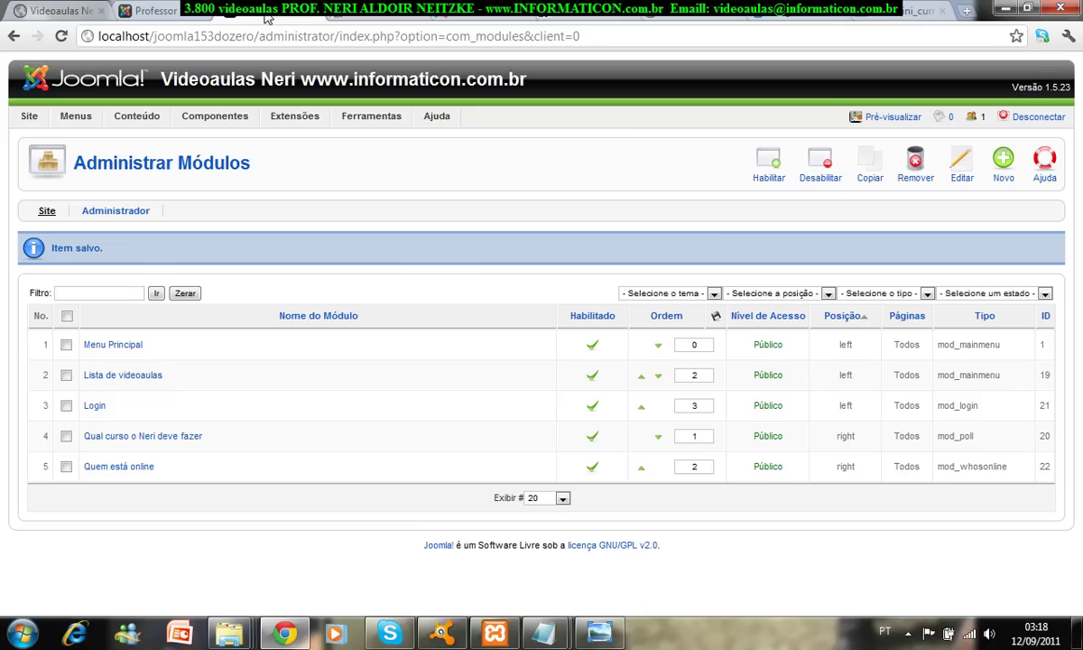
click(1011, 166)
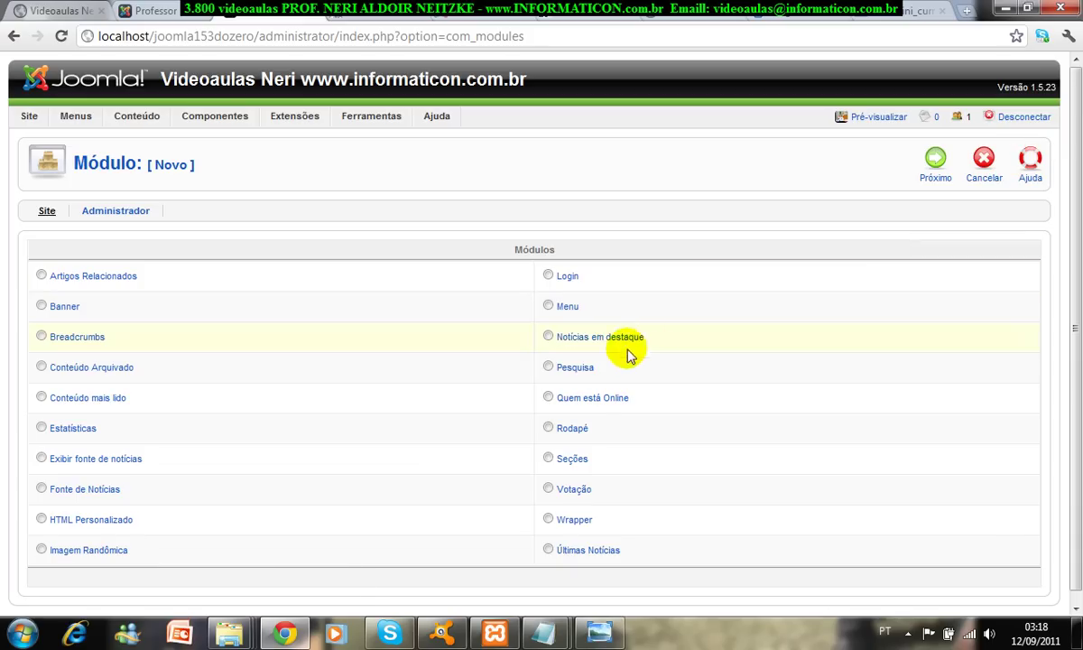
click(579, 370)
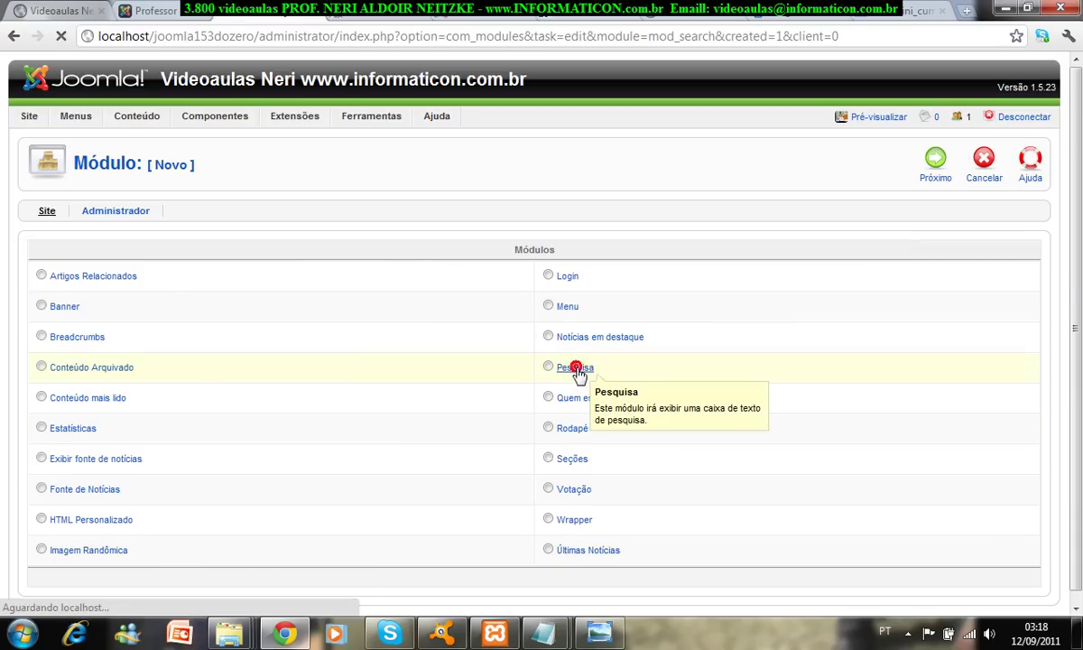
click(982, 170)
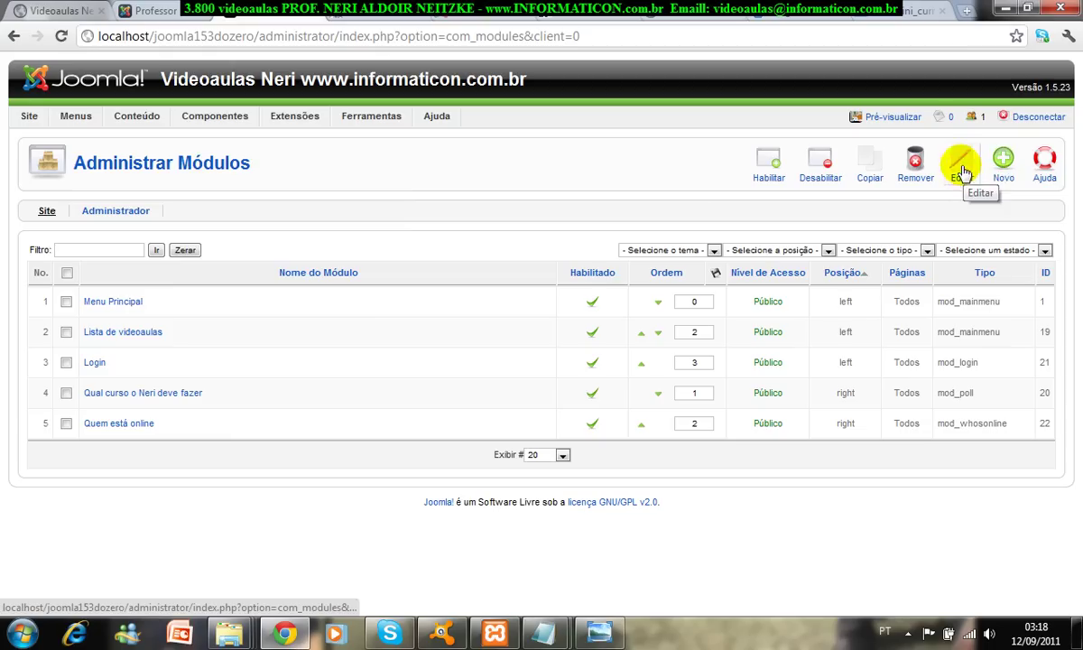
click(1006, 167)
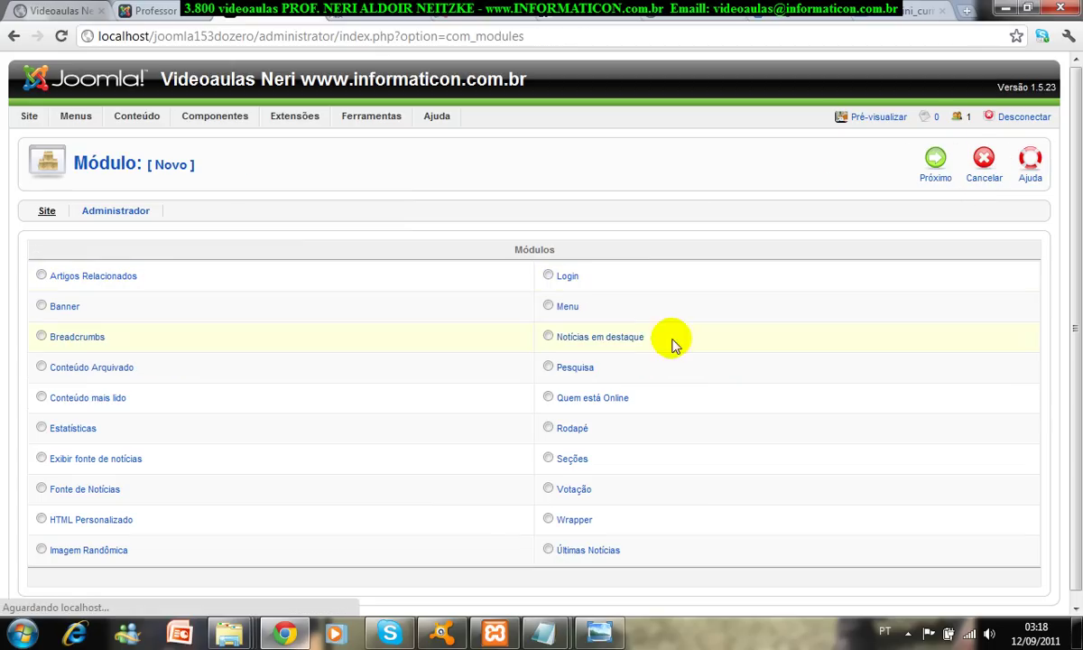
click(583, 371)
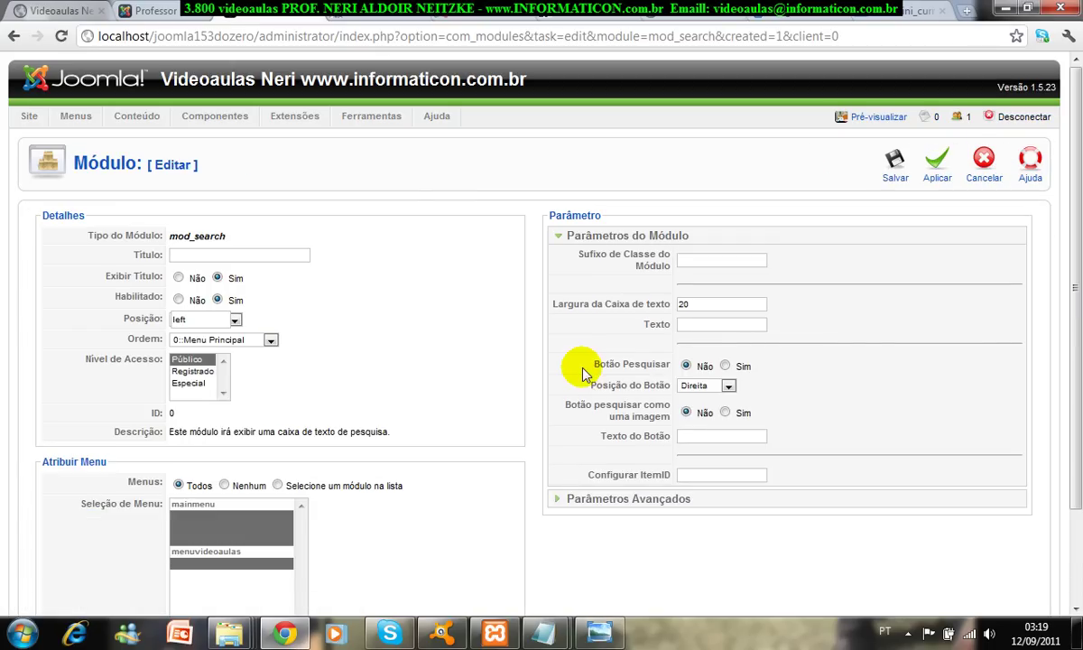
- Title the search module "Pesquise no site" and set its position to right
click(256, 255)
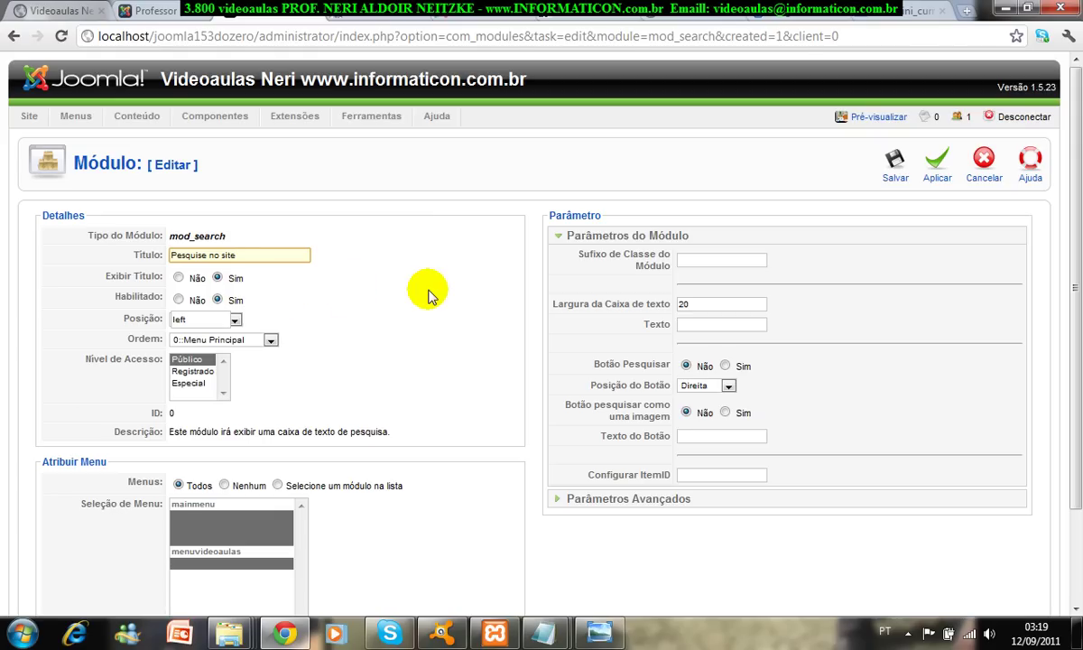
click(144, 11)
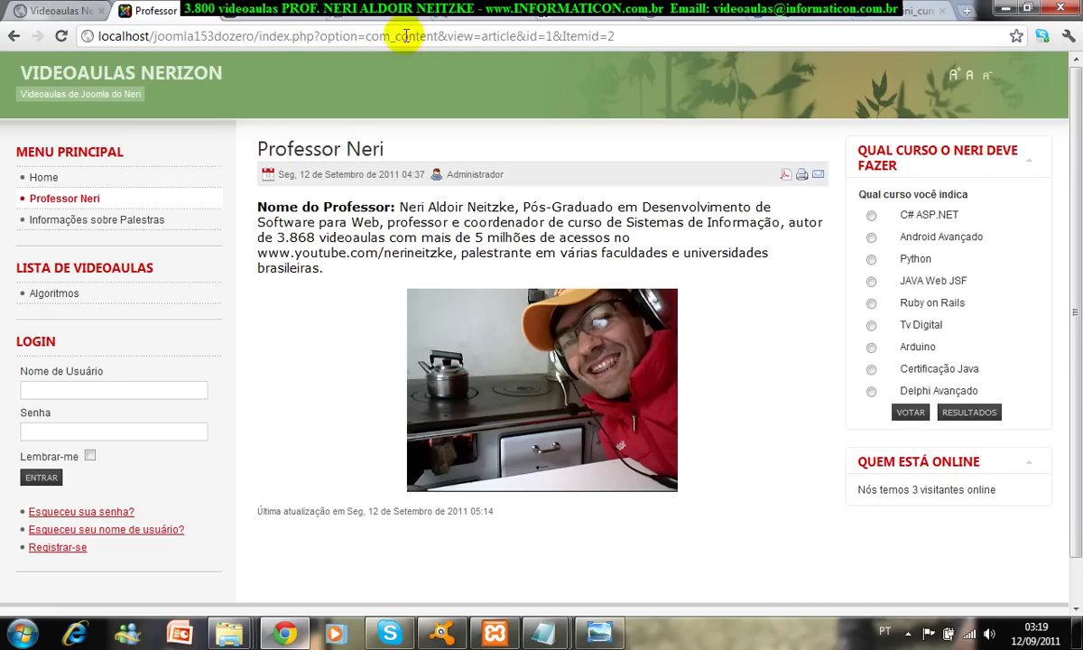
click(271, 15)
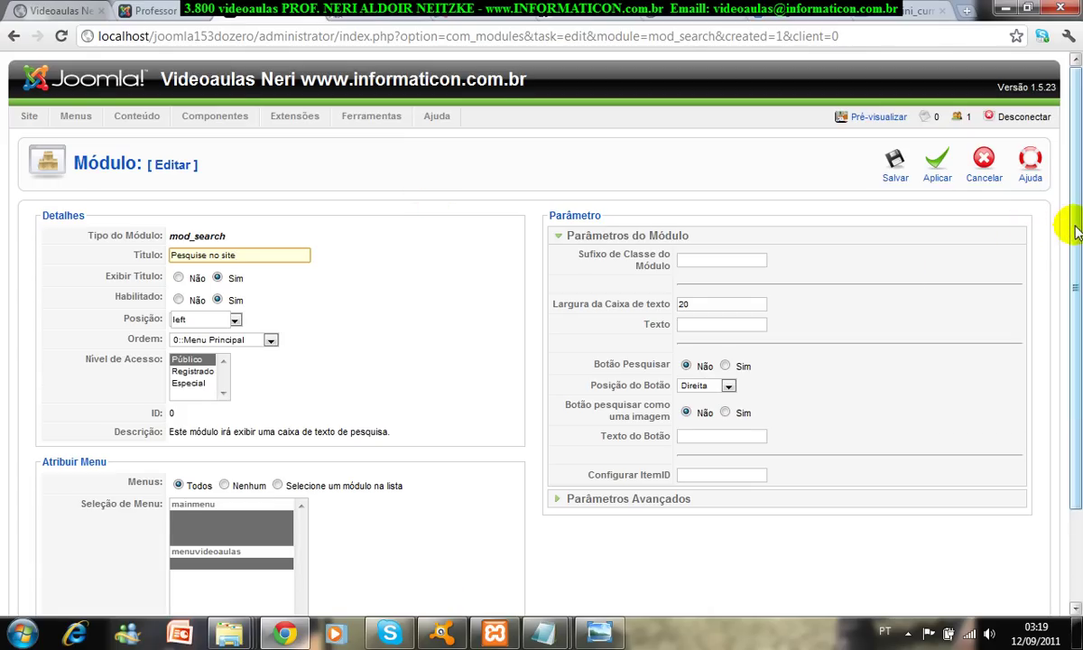
drag(1073, 228, 1076, 287)
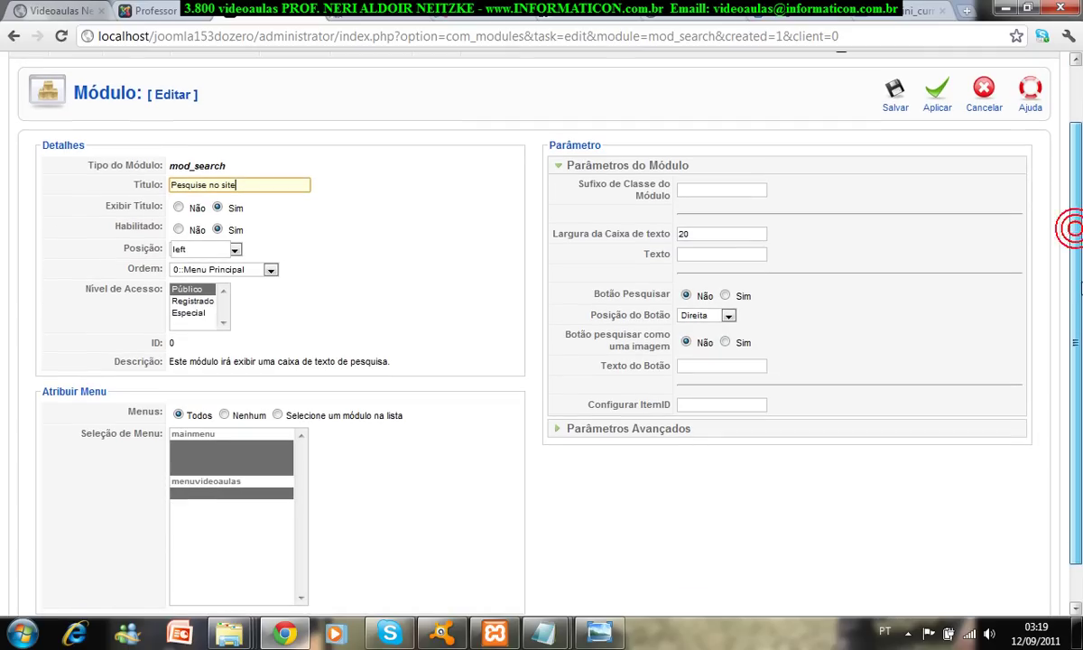
click(236, 253)
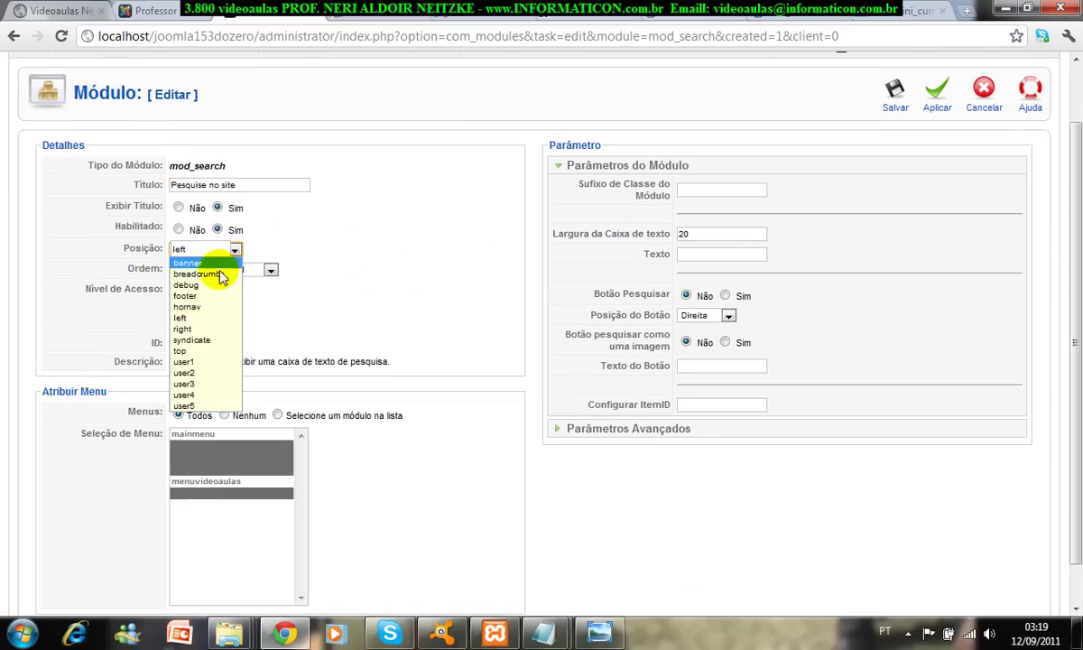
click(200, 332)
- Save the search module with Ordem on the poll module's entry 0 and Posição do Botão on Direita
click(304, 271)
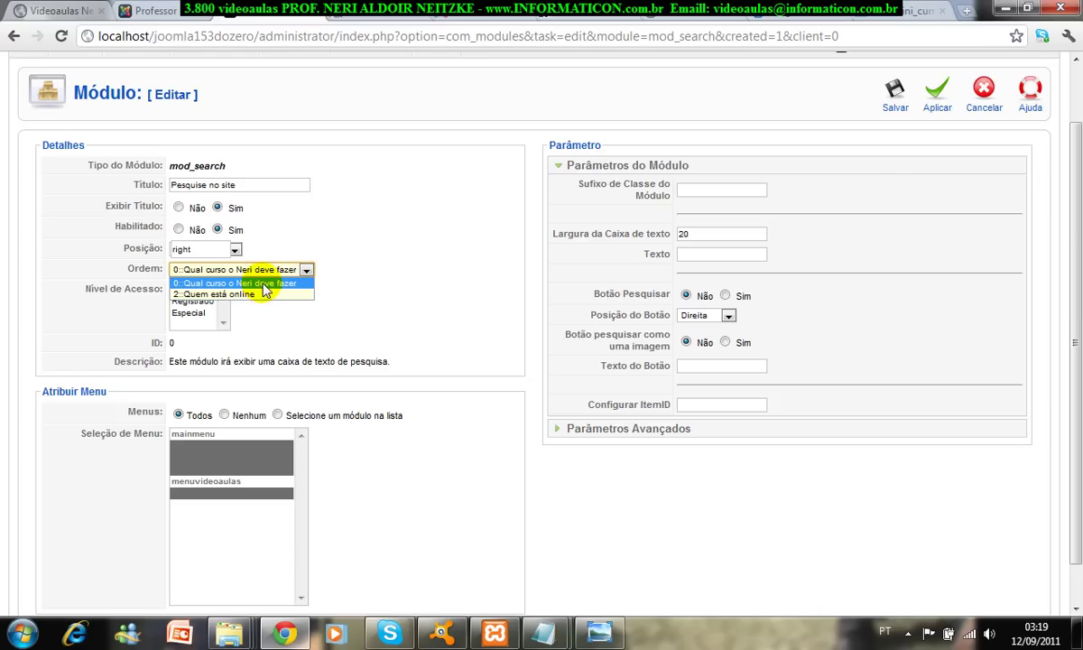
click(388, 301)
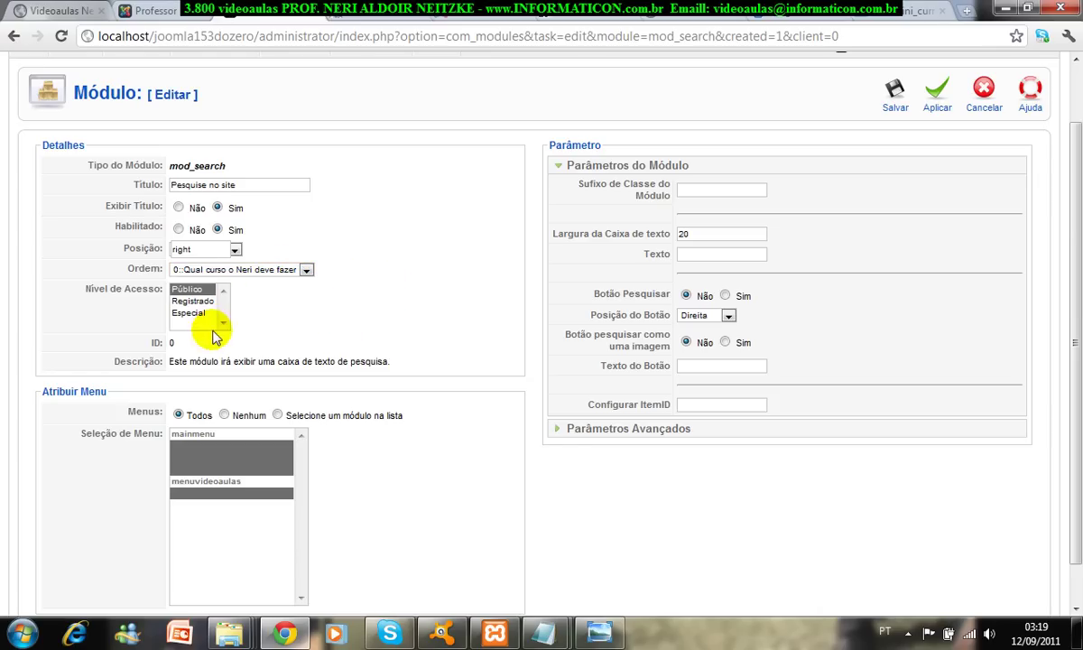
click(729, 315)
click(730, 318)
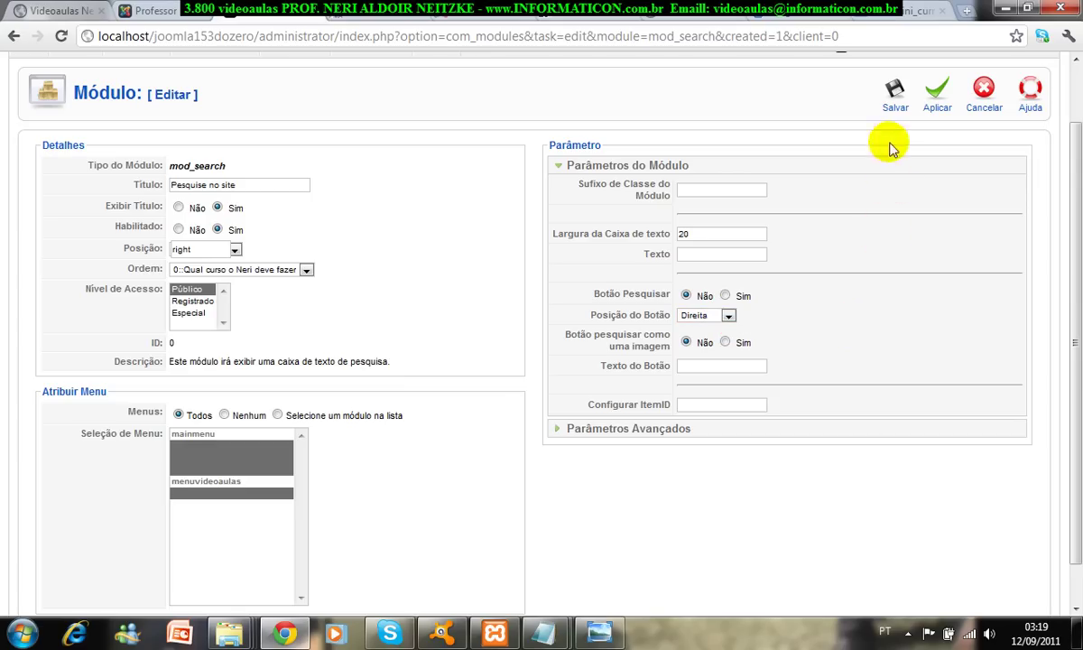
click(897, 97)
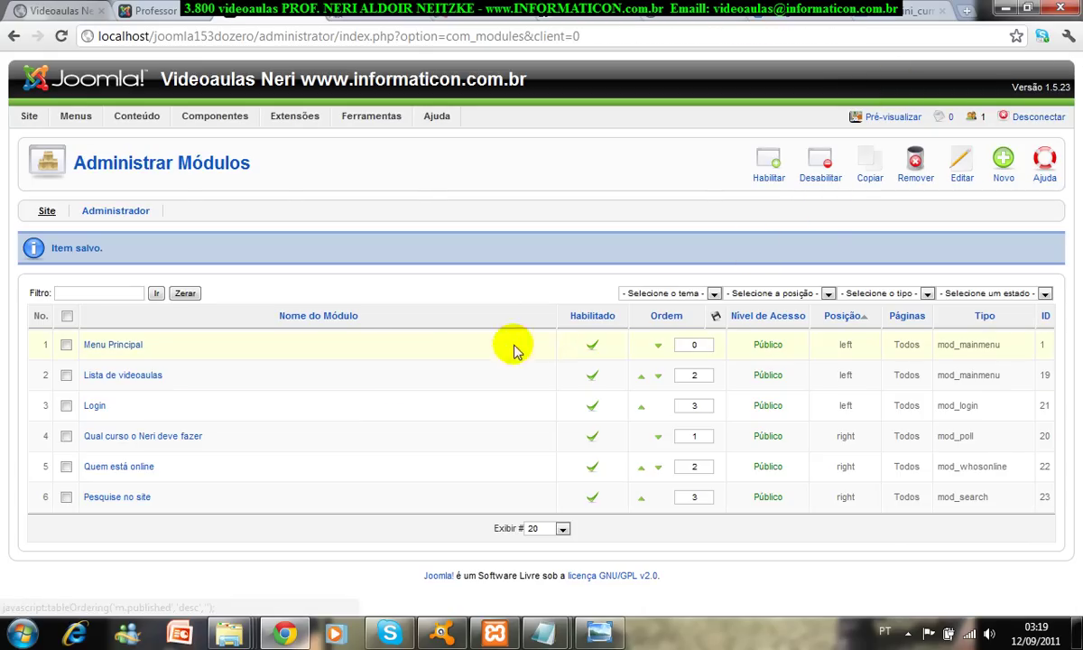
- Reload the public site and check the new Pesquise no site module
mouse_move(230, 129)
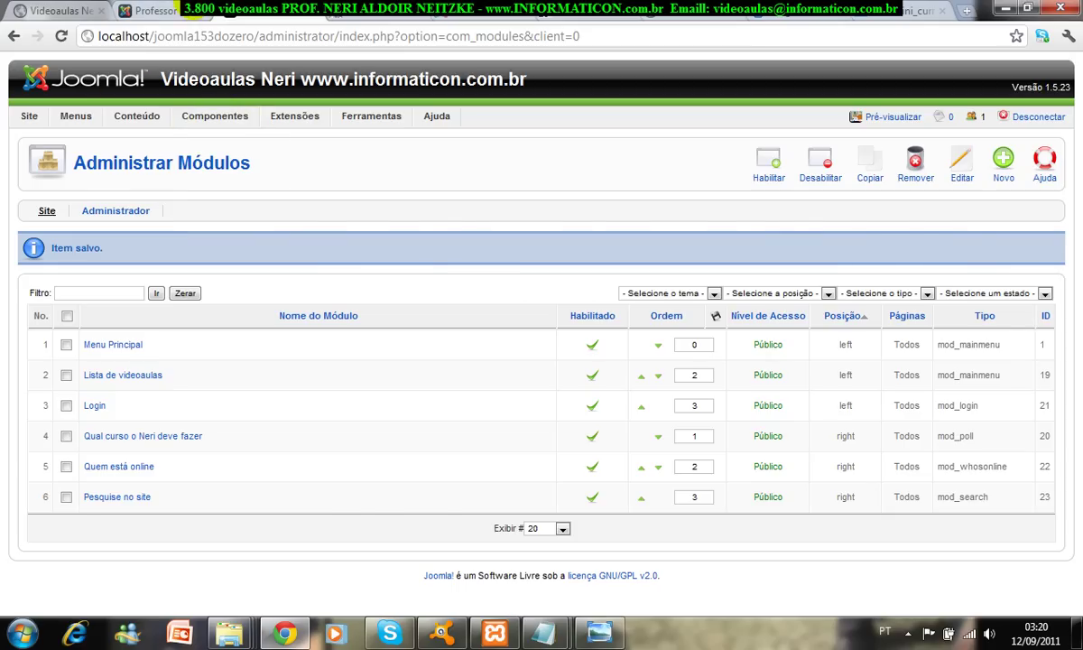
click(153, 10)
click(61, 36)
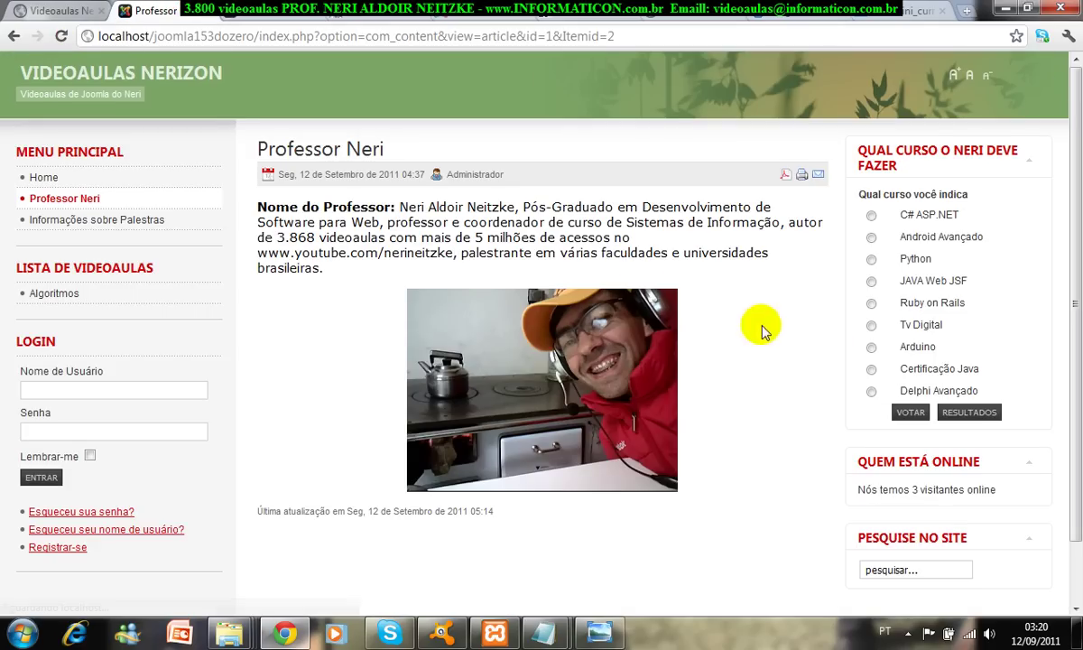
scroll(1074, 350, down, 1)
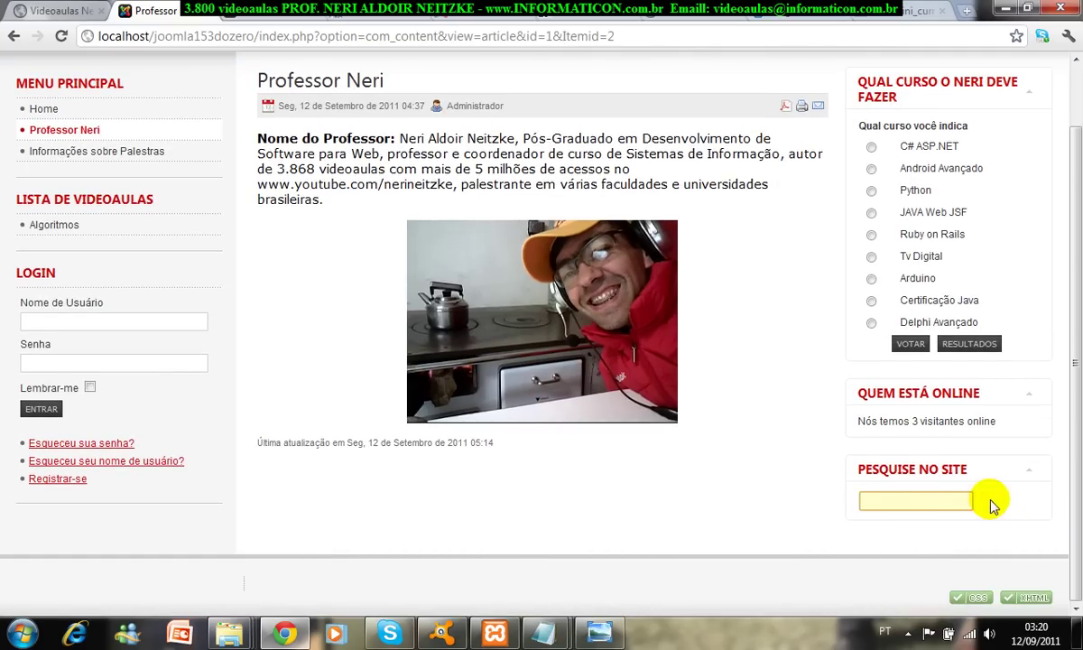
- Look through the lesson schedule in the Algoritmos article on the public site
click(69, 224)
scroll(537, 332, down, 3)
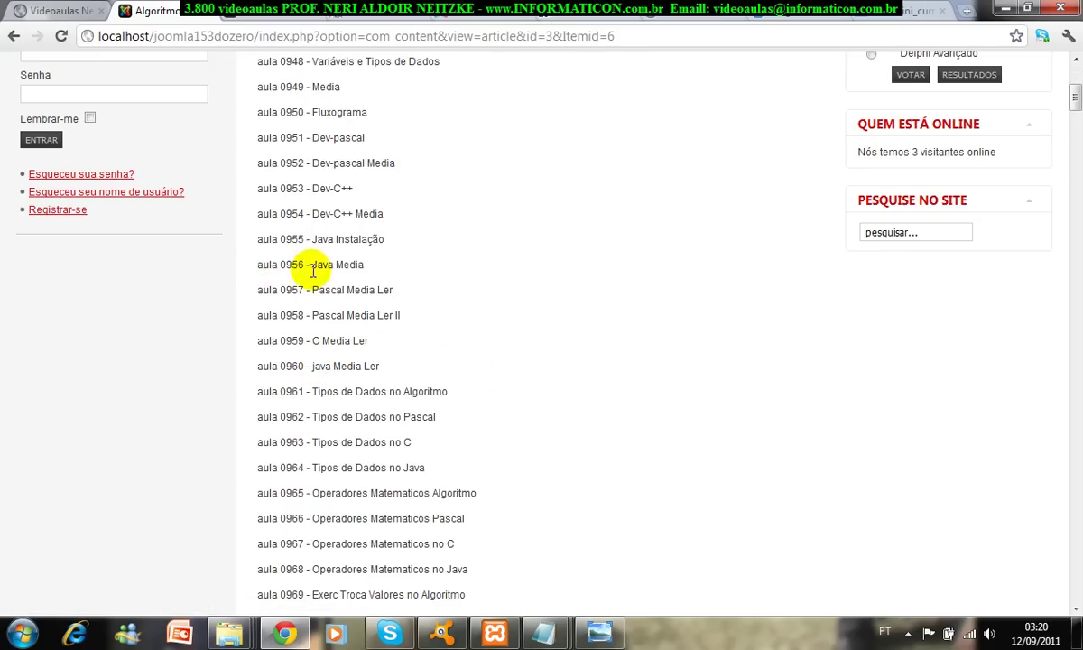
scroll(512, 303, down, 2)
scroll(528, 310, down, 10)
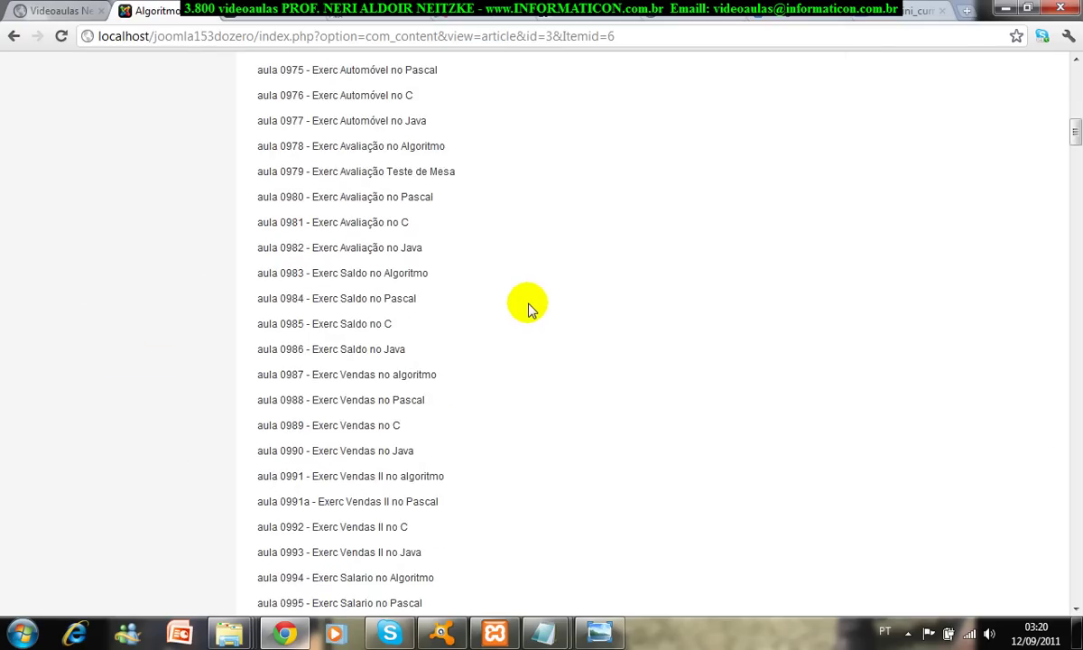
scroll(553, 309, up, 18)
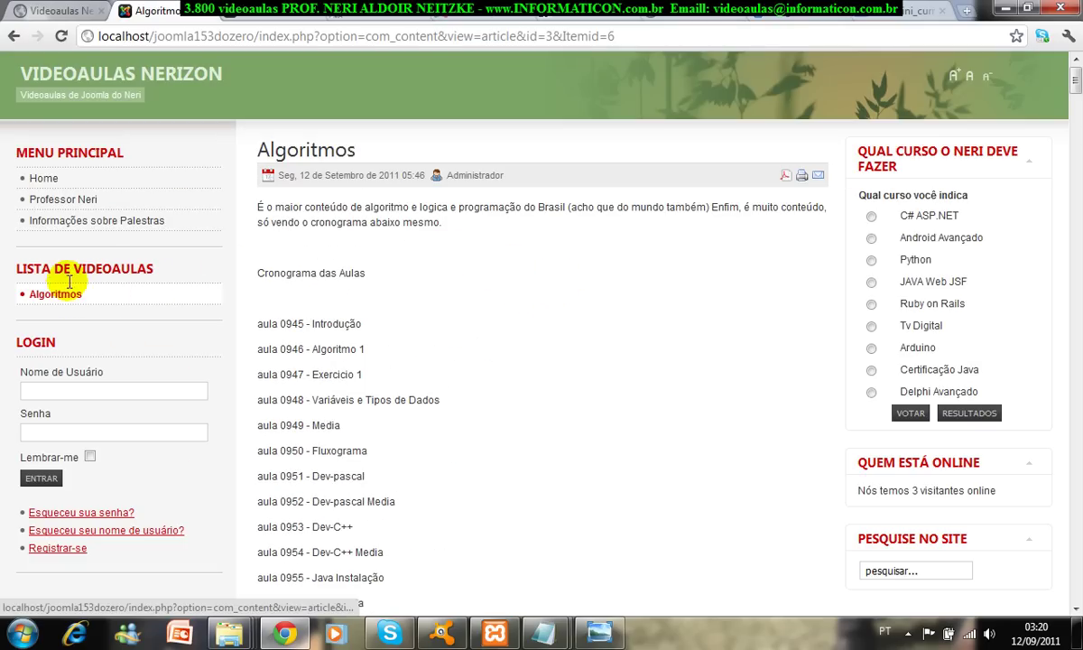
- Open the professor's page by way of Home and search the site for "java"
click(43, 178)
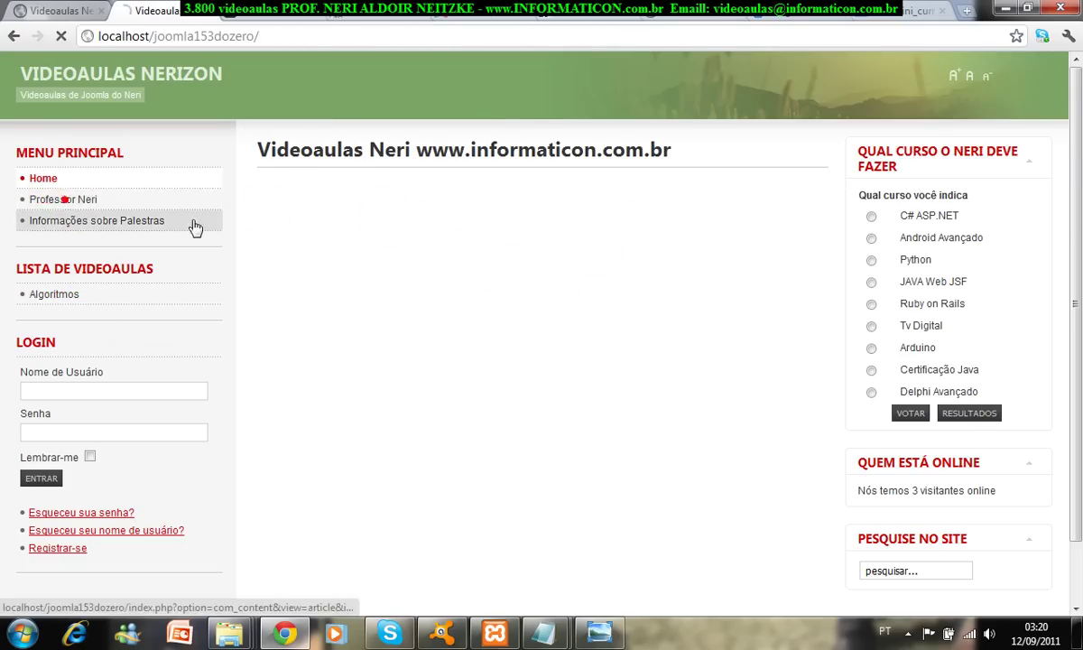
click(64, 200)
click(927, 568)
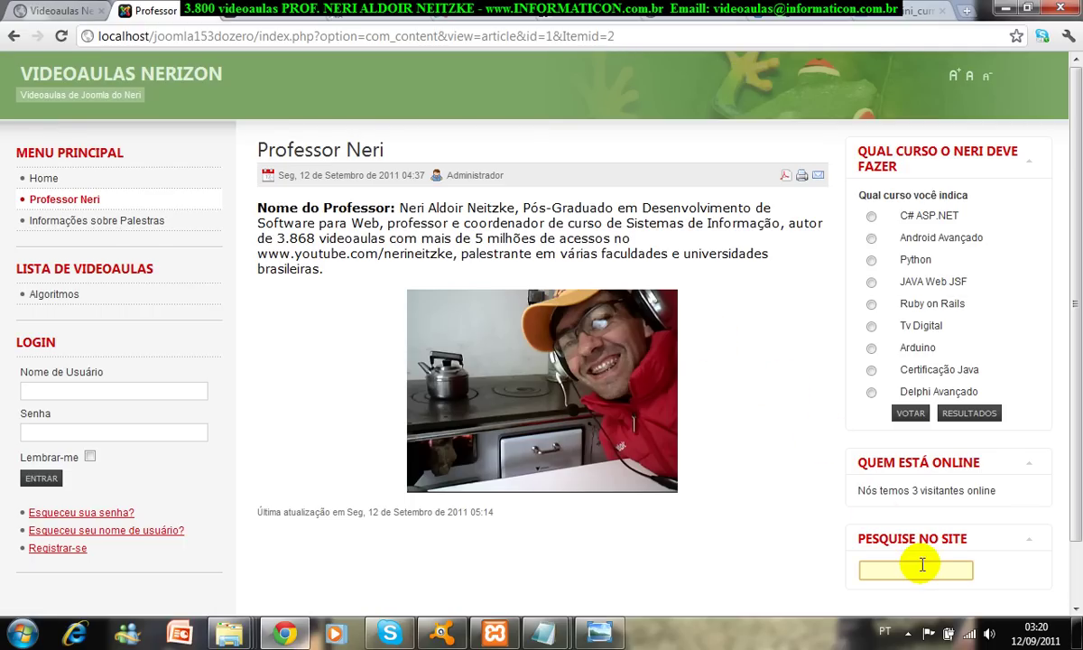
key(Return)
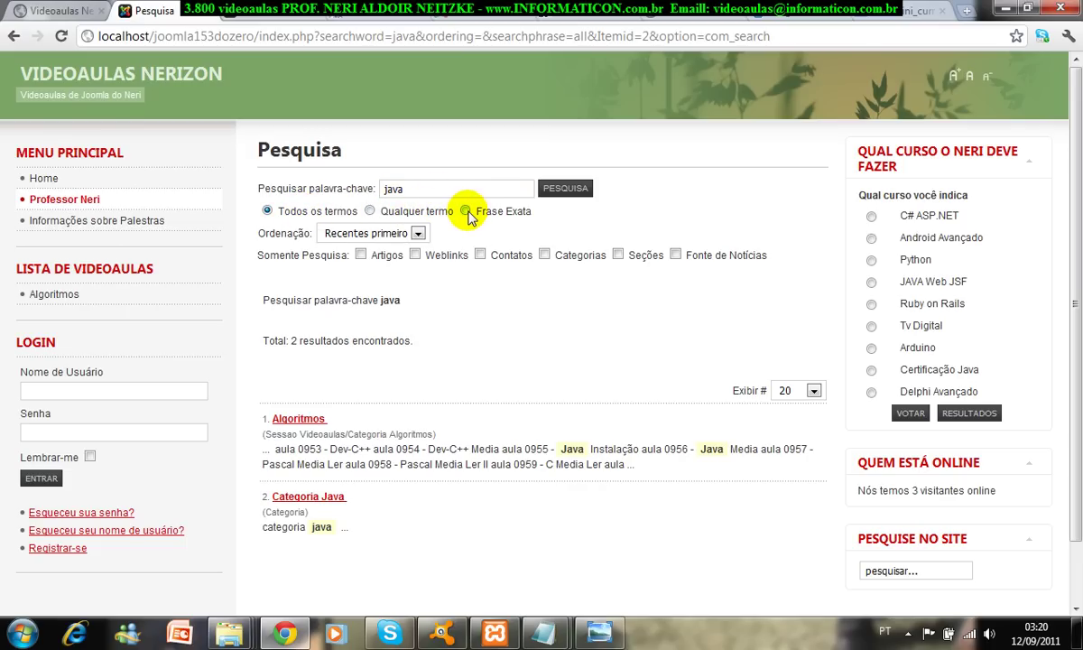
- Examine the ordering options and the result total on the search results page
click(418, 234)
click(418, 235)
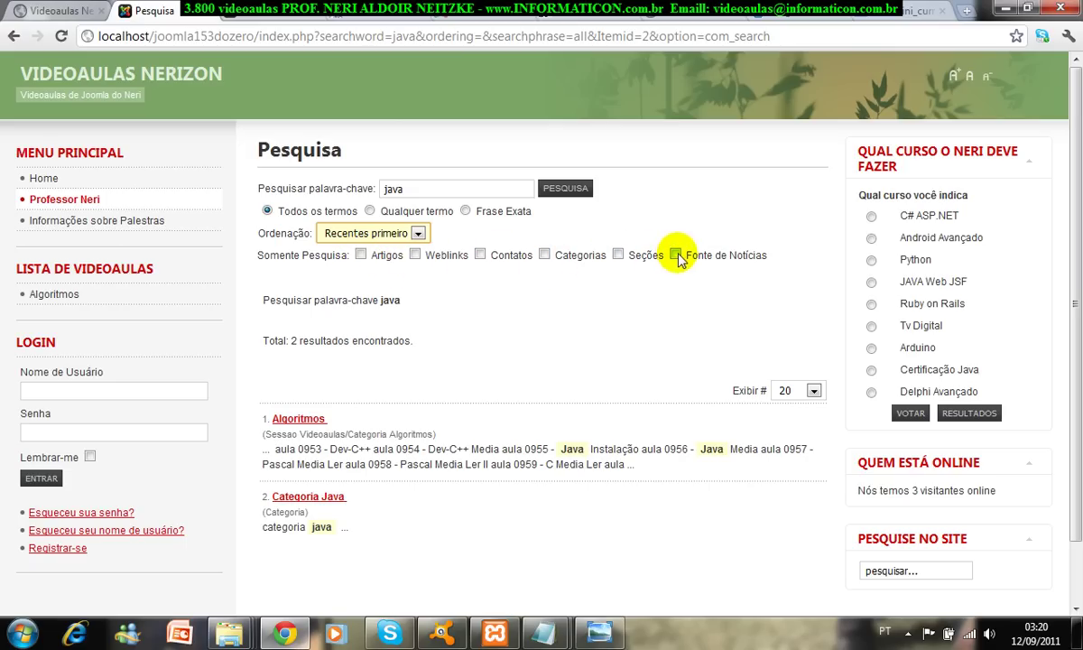
drag(275, 340, 442, 358)
click(464, 355)
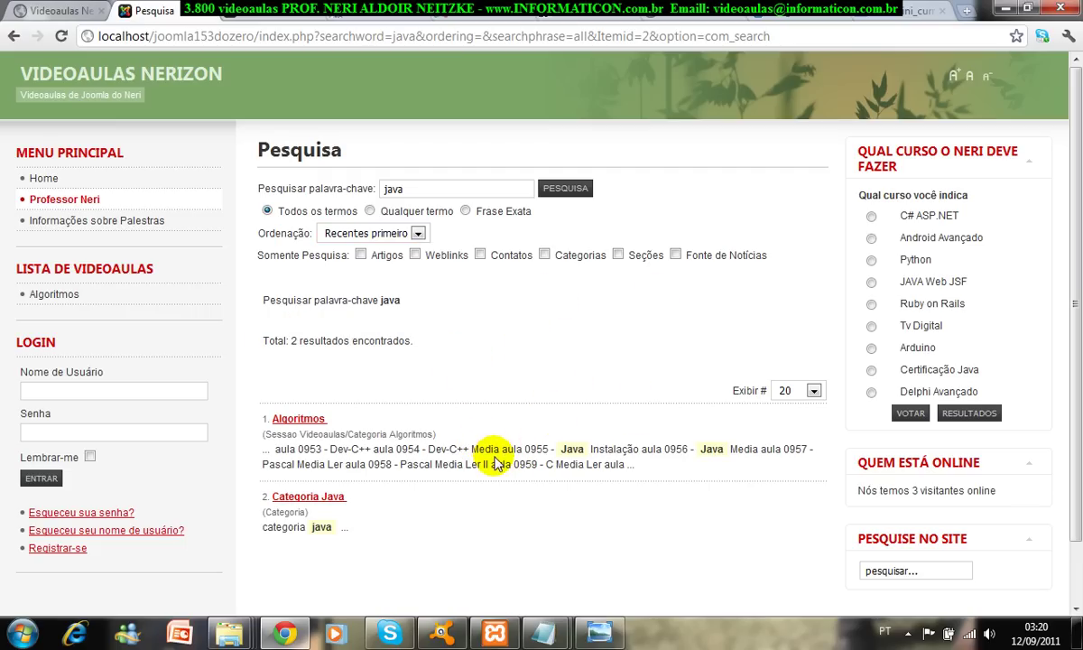
- View the Categoria Java result, return to the search results and examine the Java matches in the Algoritmos excerpt
click(321, 496)
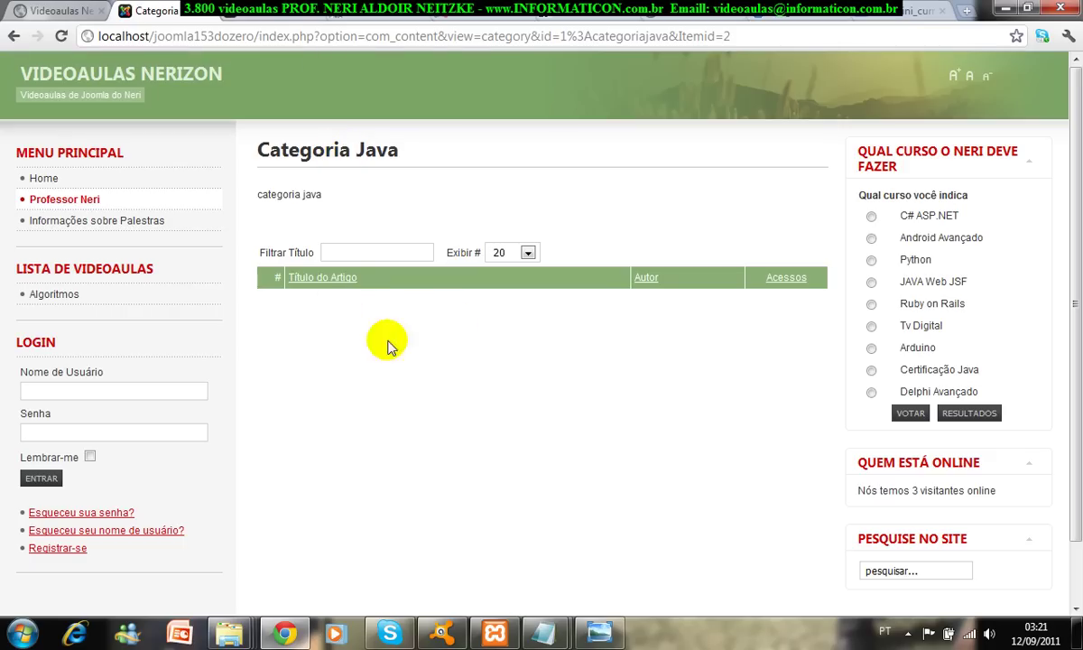
click(14, 40)
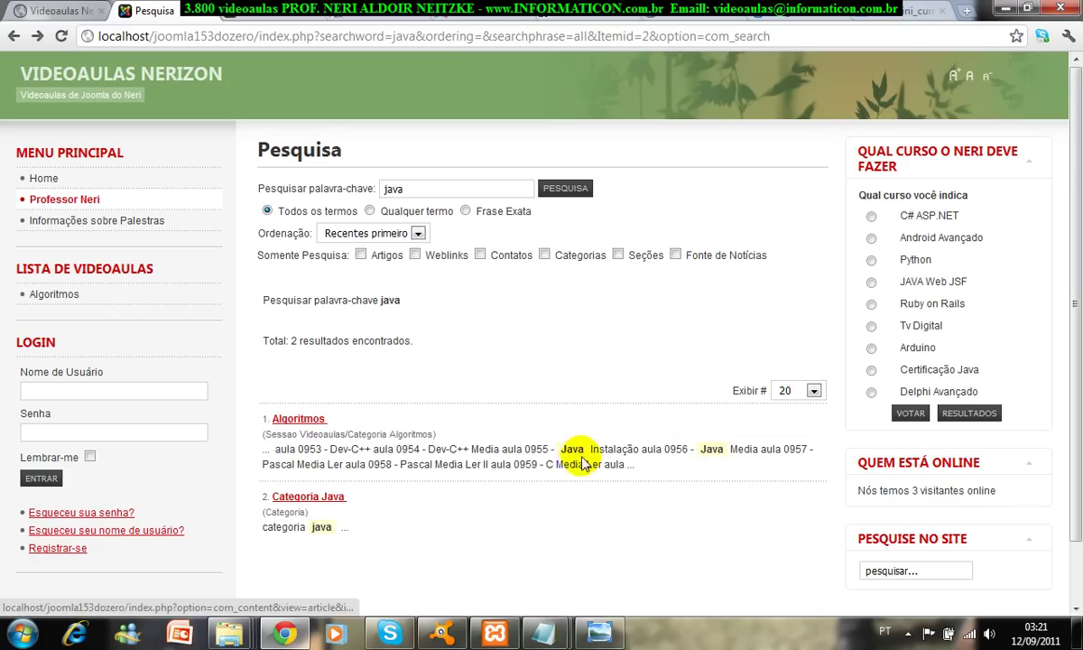
drag(713, 450, 742, 449)
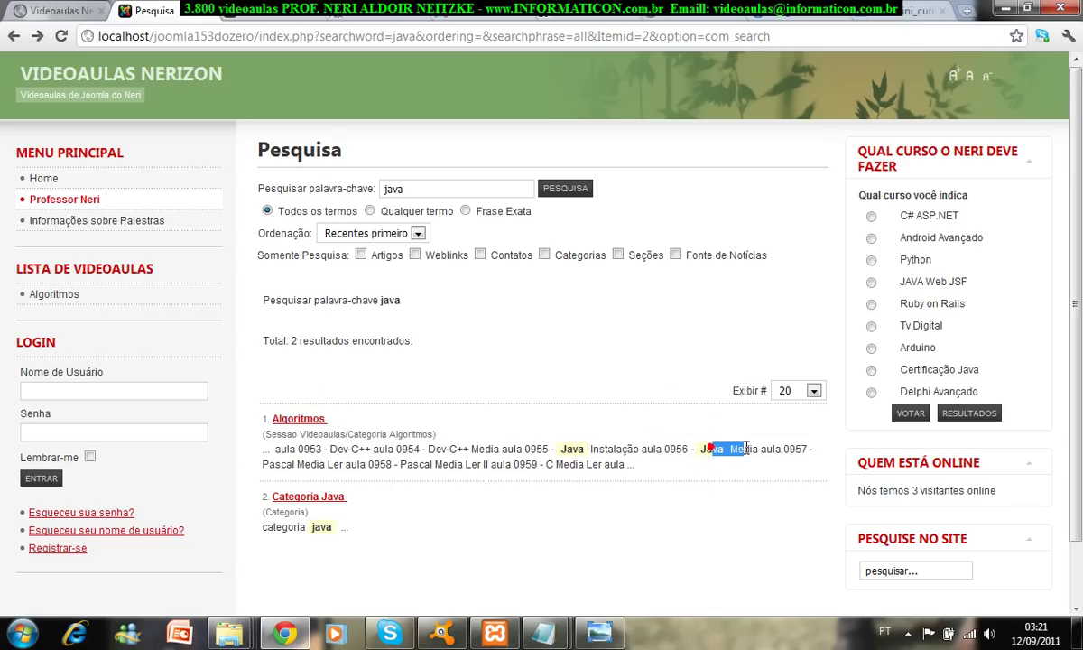
- Open the Algoritmos search result, look through the article and return to the search results
click(294, 421)
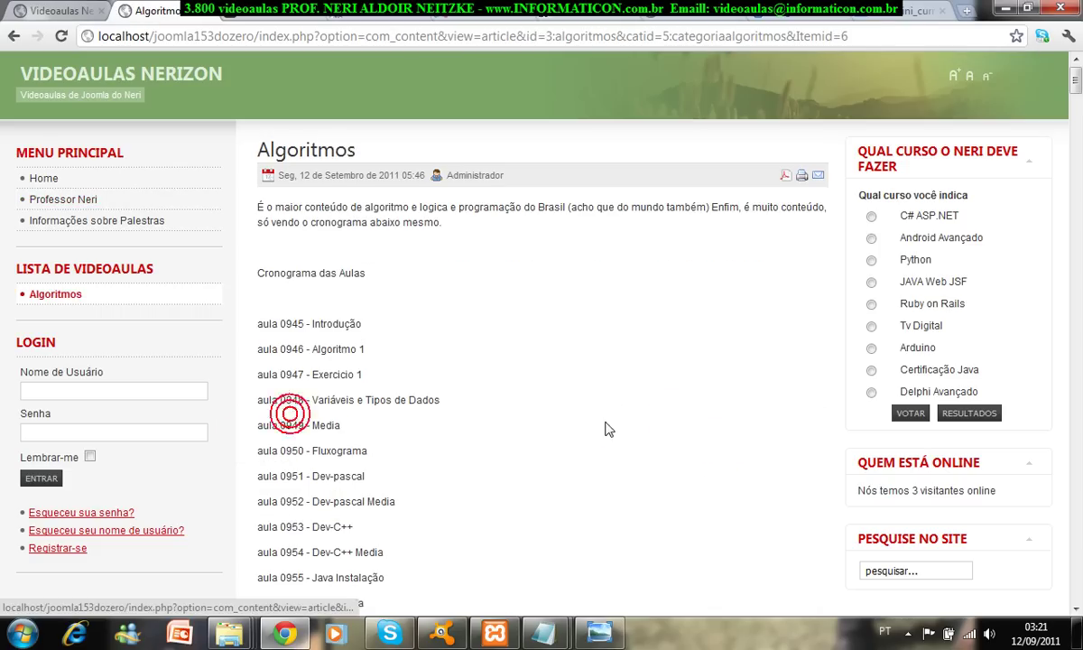
scroll(600, 433, down, 8)
scroll(573, 442, up, 8)
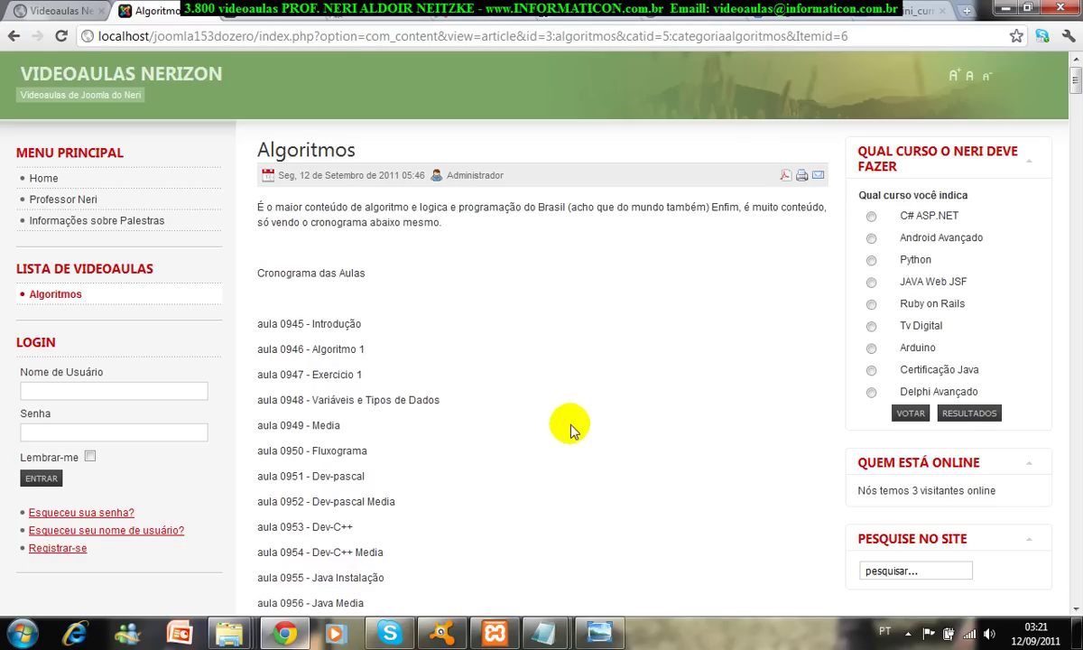
click(14, 36)
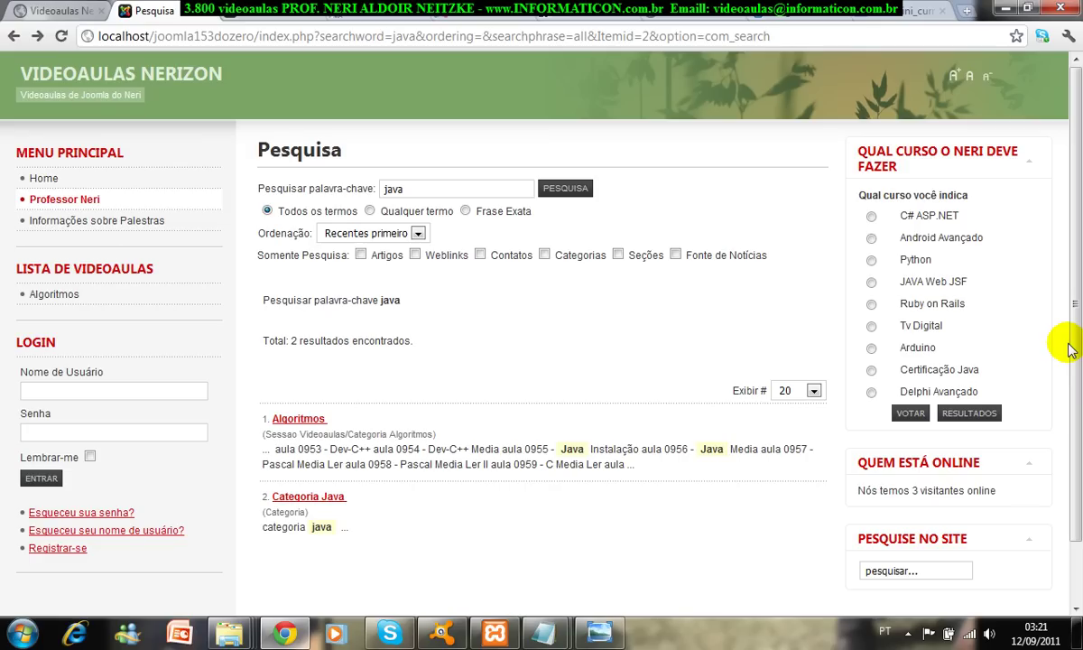
- View the Algoritmos article, go back to the professor's page and place the cursor in the site search box
mouse_move(1077, 343)
mouse_down()
mouse_move(1074, 410)
mouse_move(1077, 348)
mouse_up()
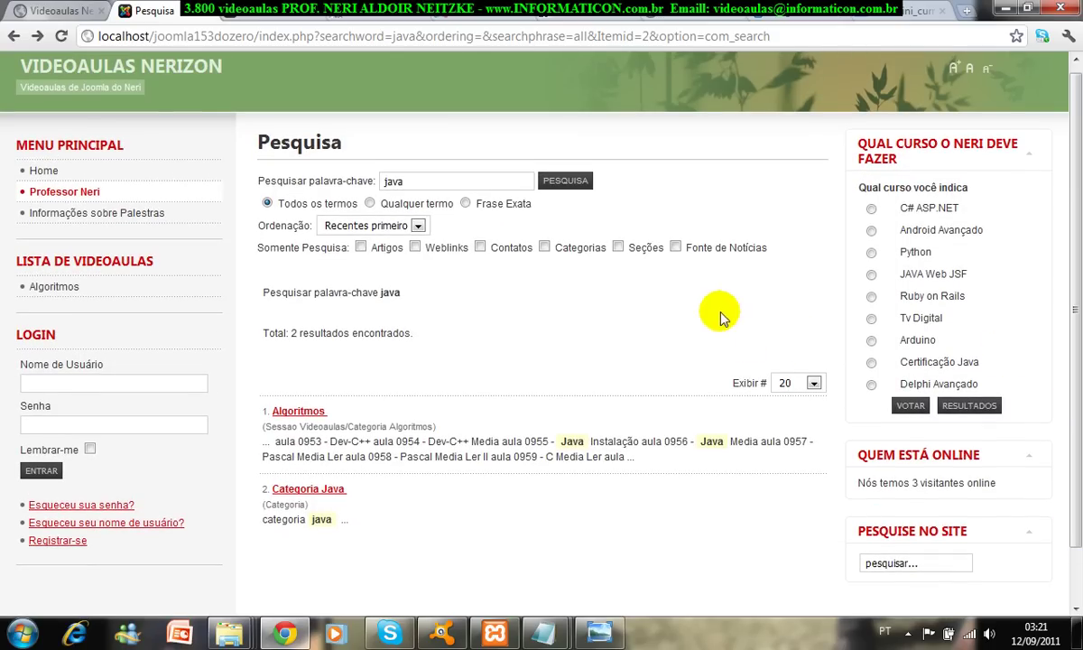
click(65, 291)
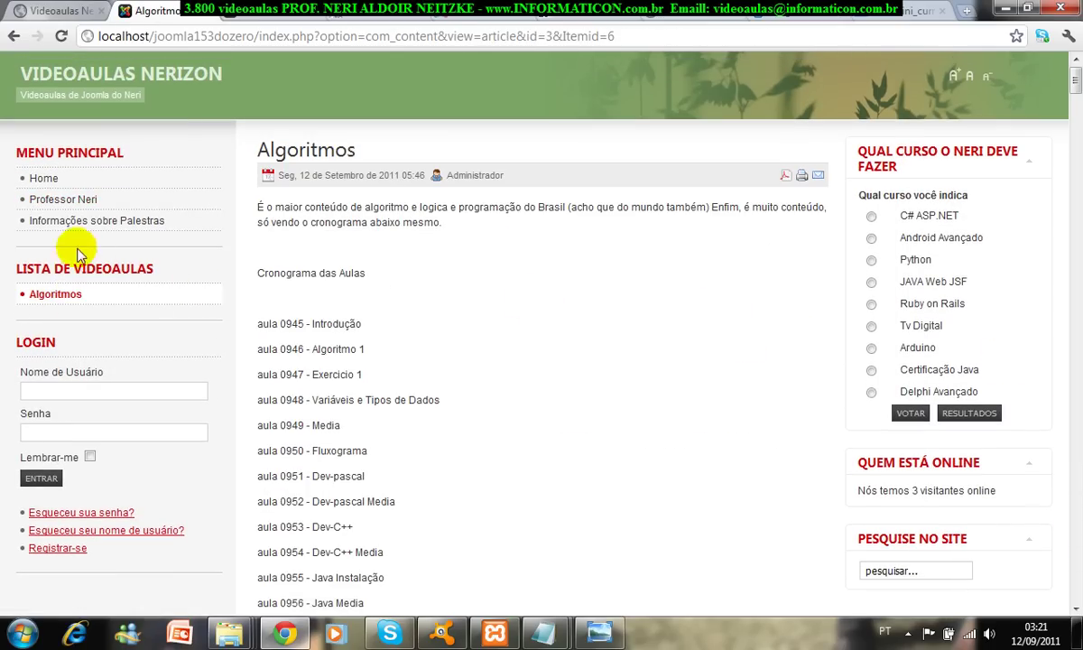
click(71, 199)
click(920, 568)
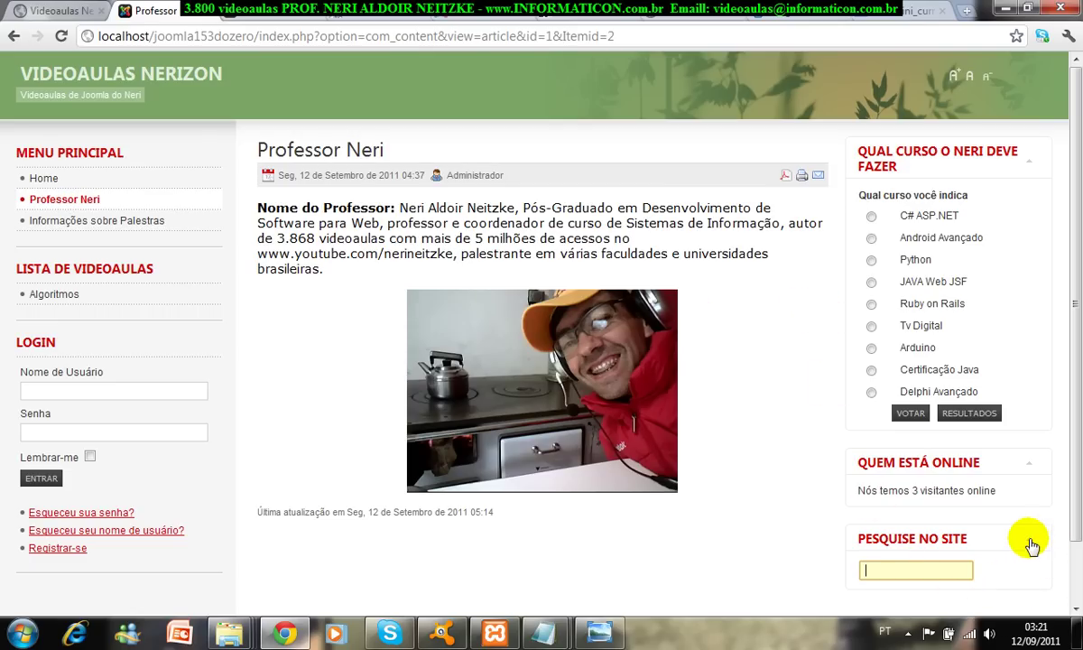
- Enable the search button in the Pesquise no site module, set its button text to Pesquise and save the module
click(260, 12)
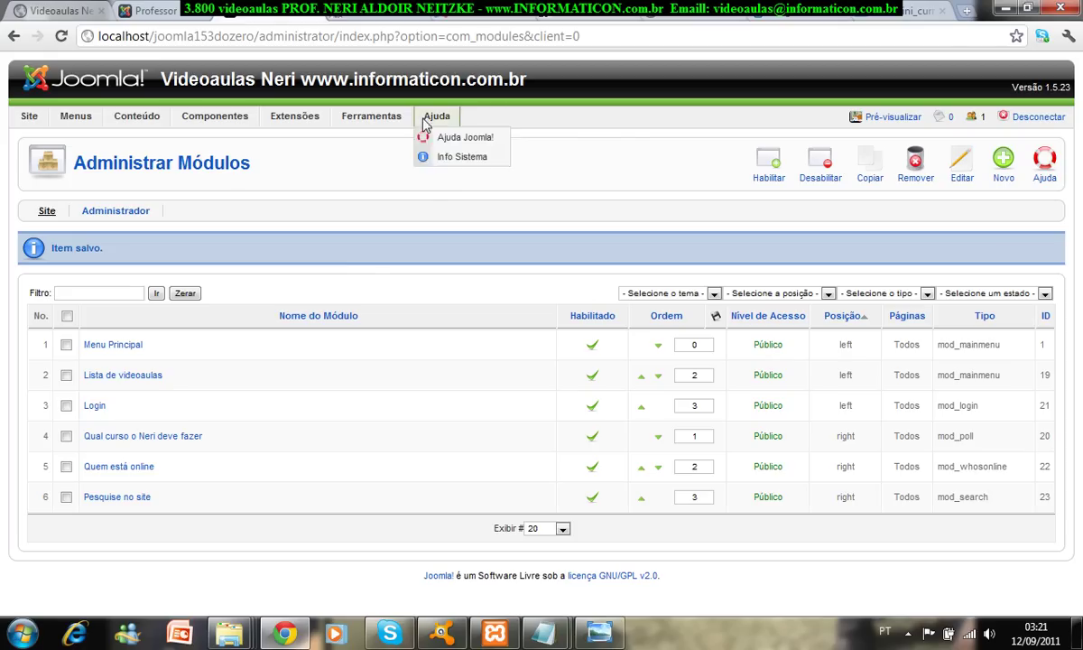
click(123, 498)
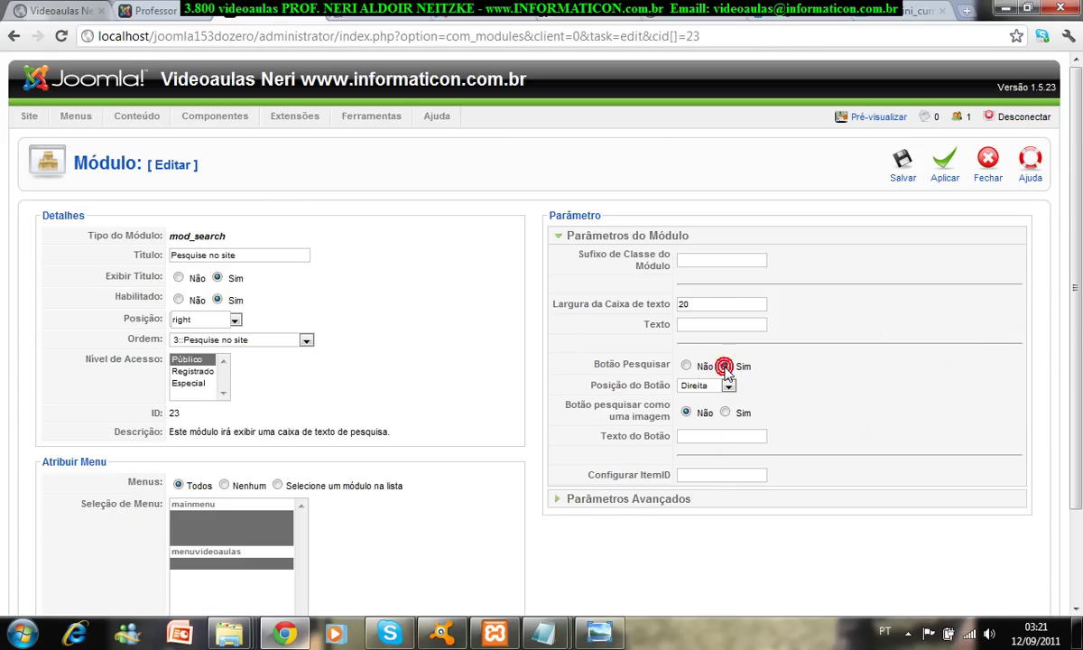
click(713, 435)
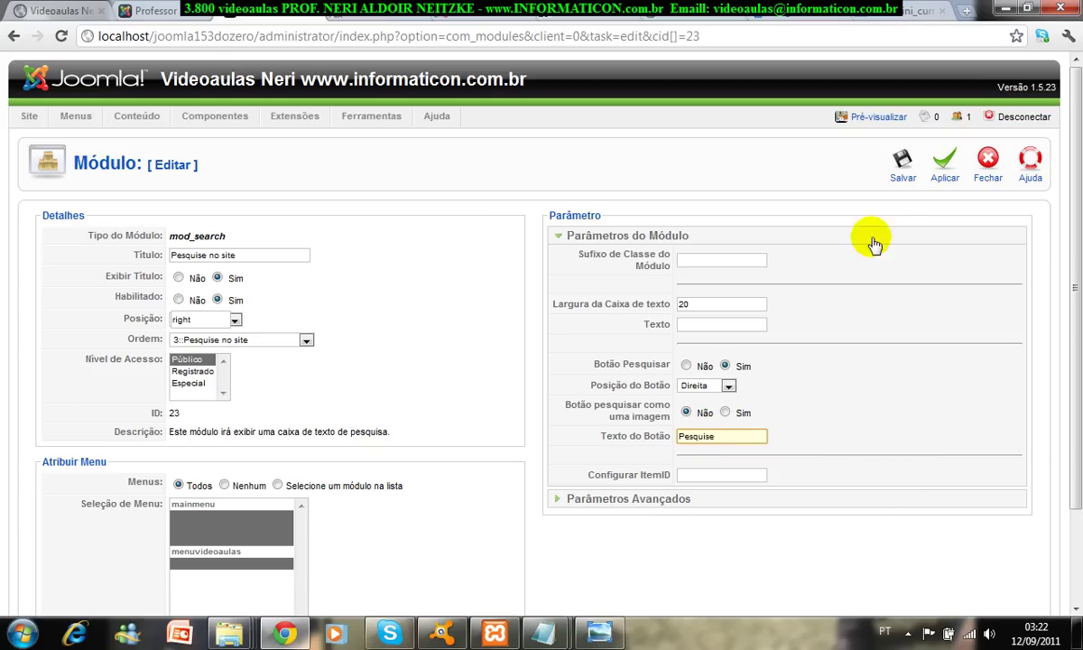
click(903, 163)
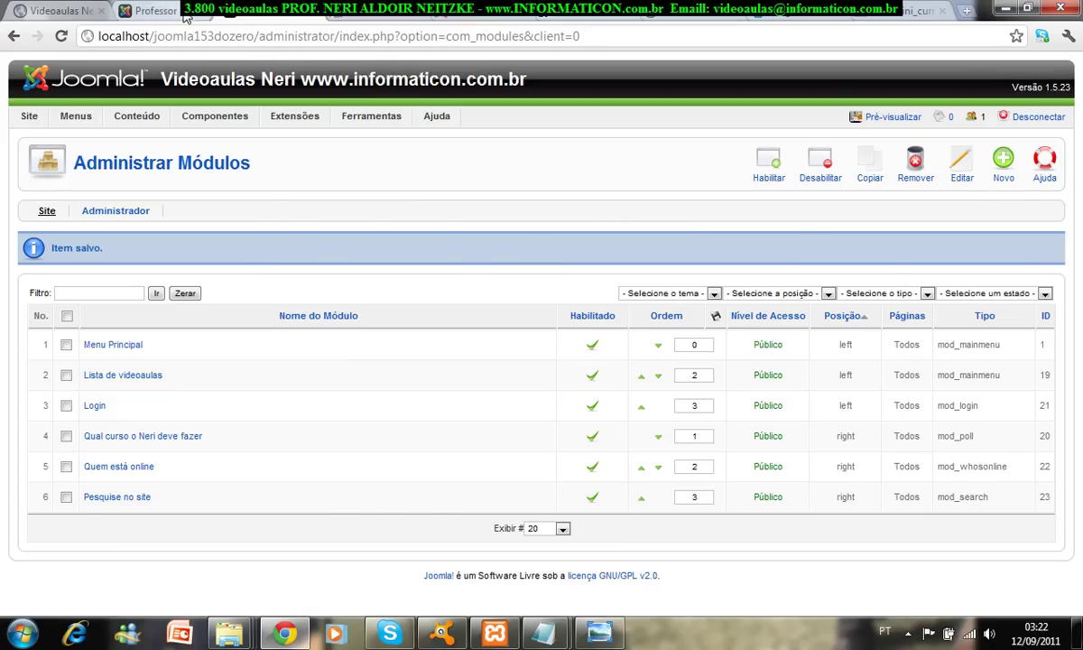
- Reload the public site, search for algoritmos using the module's Pesquise button, and place the cursor back in the search box
click(185, 14)
click(61, 37)
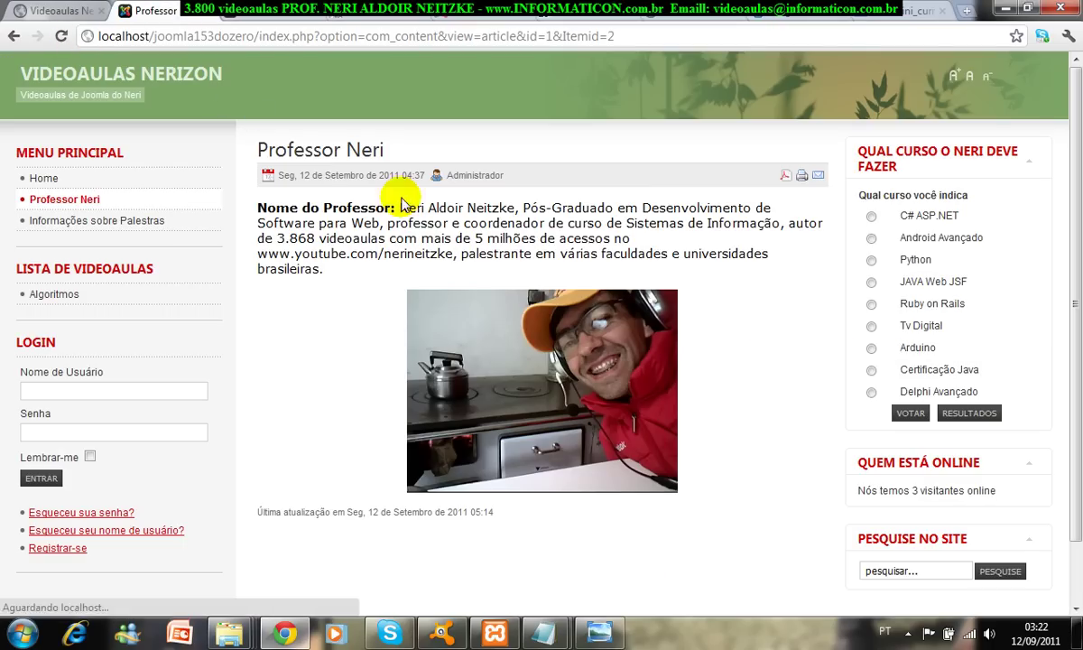
drag(1076, 500, 1079, 528)
click(864, 513)
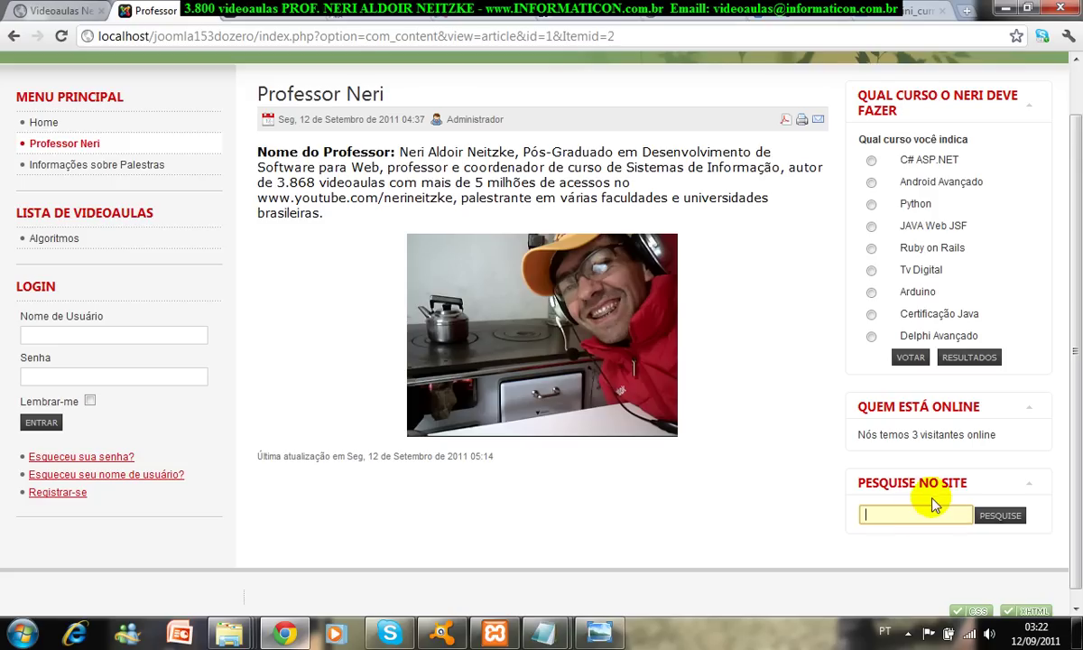
text(algoritmos)
click(997, 515)
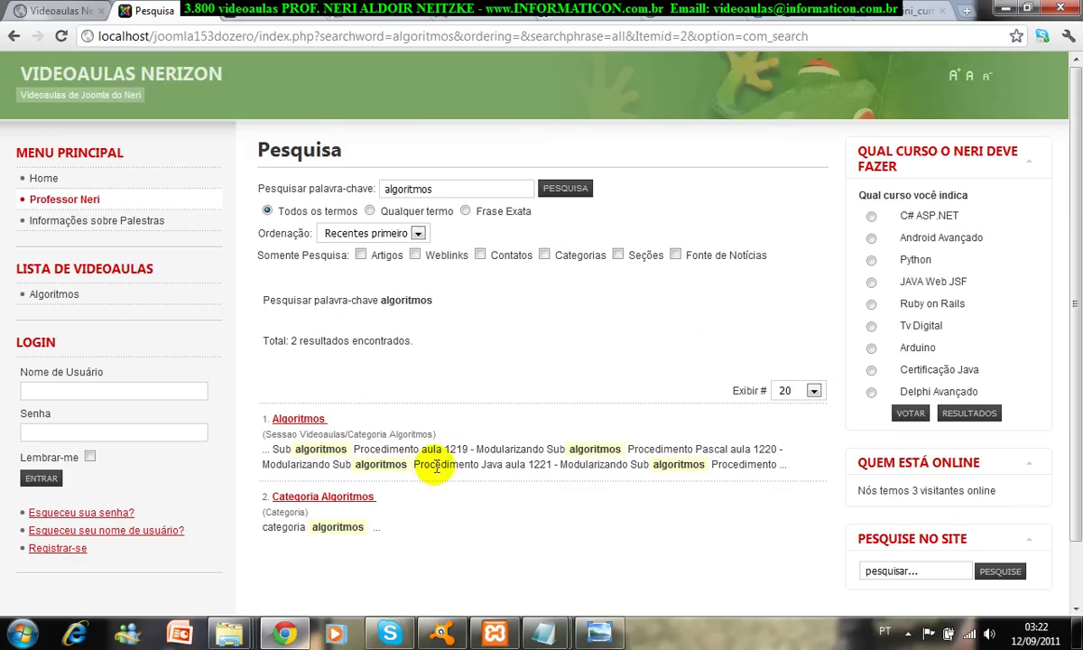
click(877, 570)
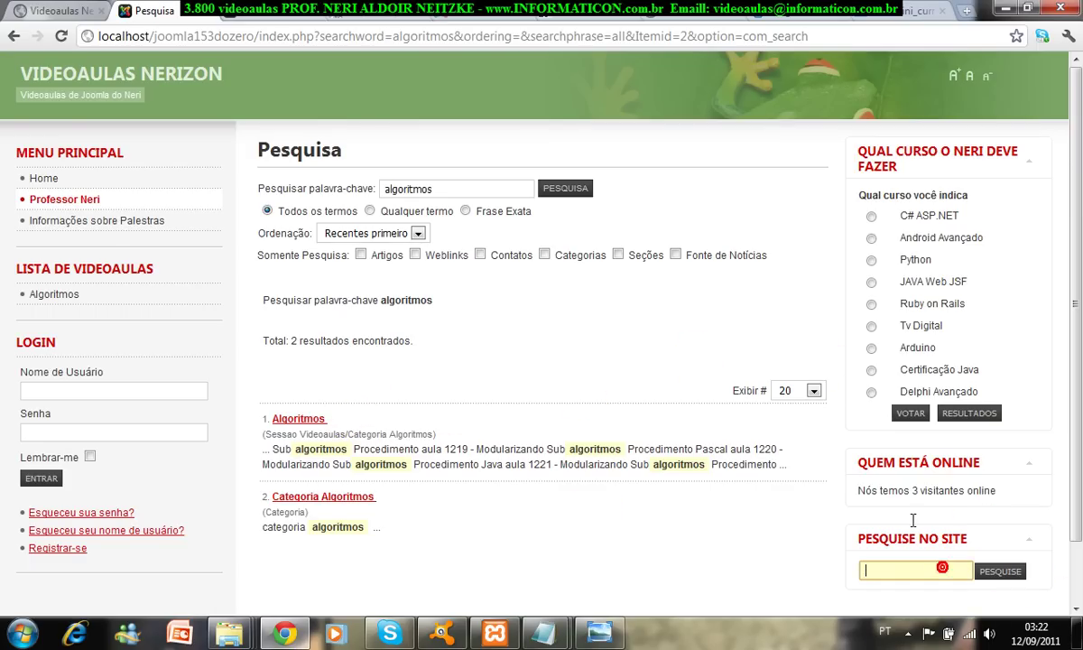
- Reopen the Pesquise no site module and compare its text box width setting with the search box on the public site
click(352, 14)
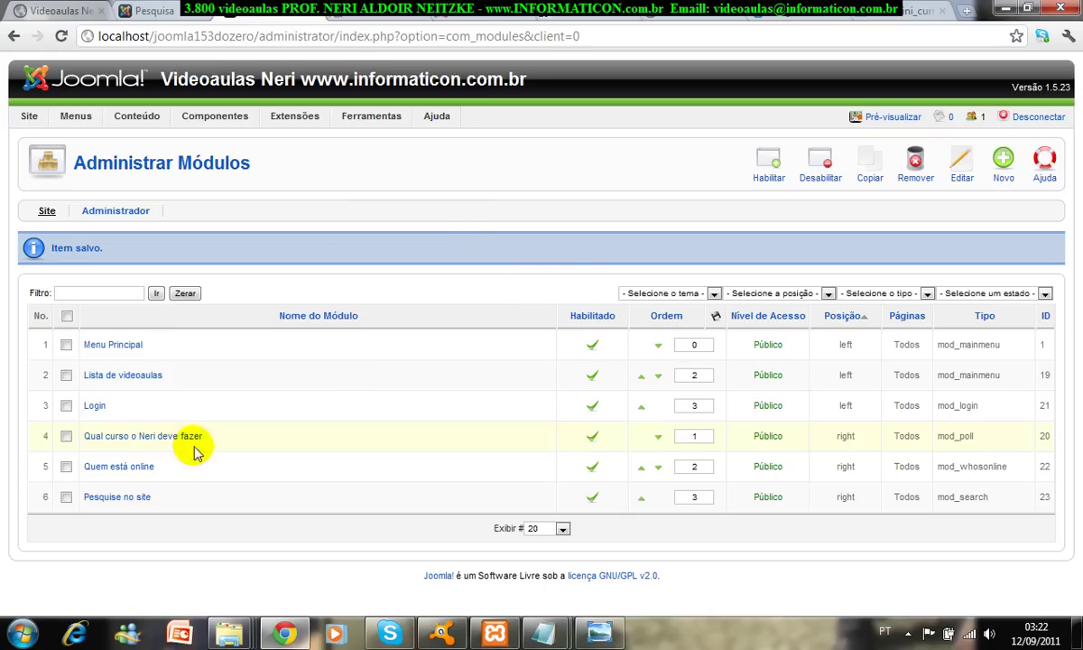
click(118, 497)
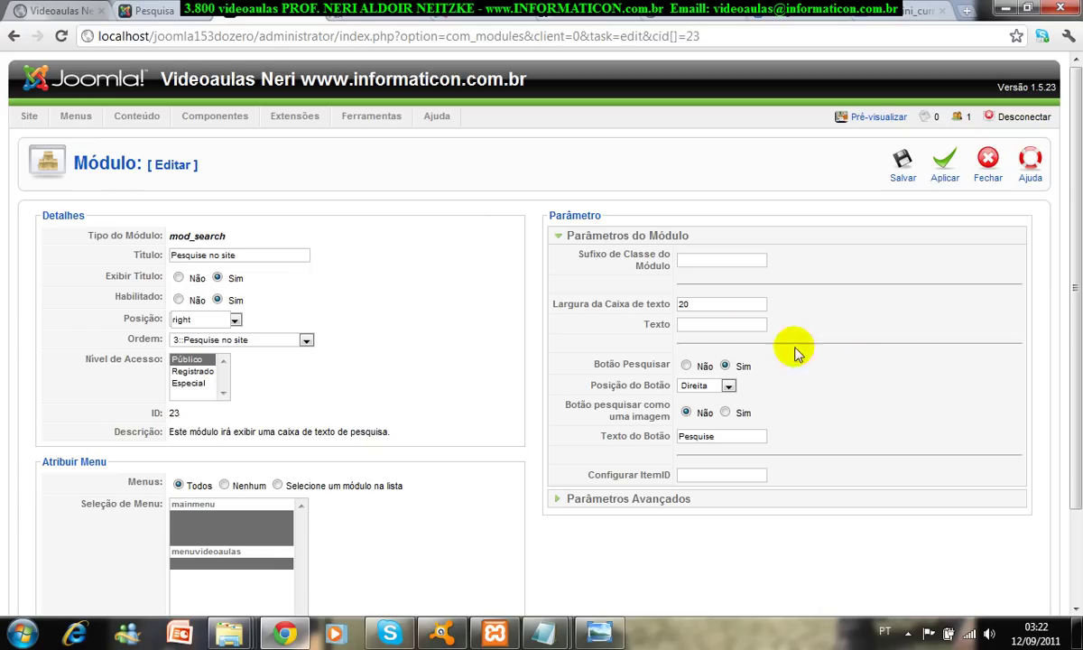
click(158, 11)
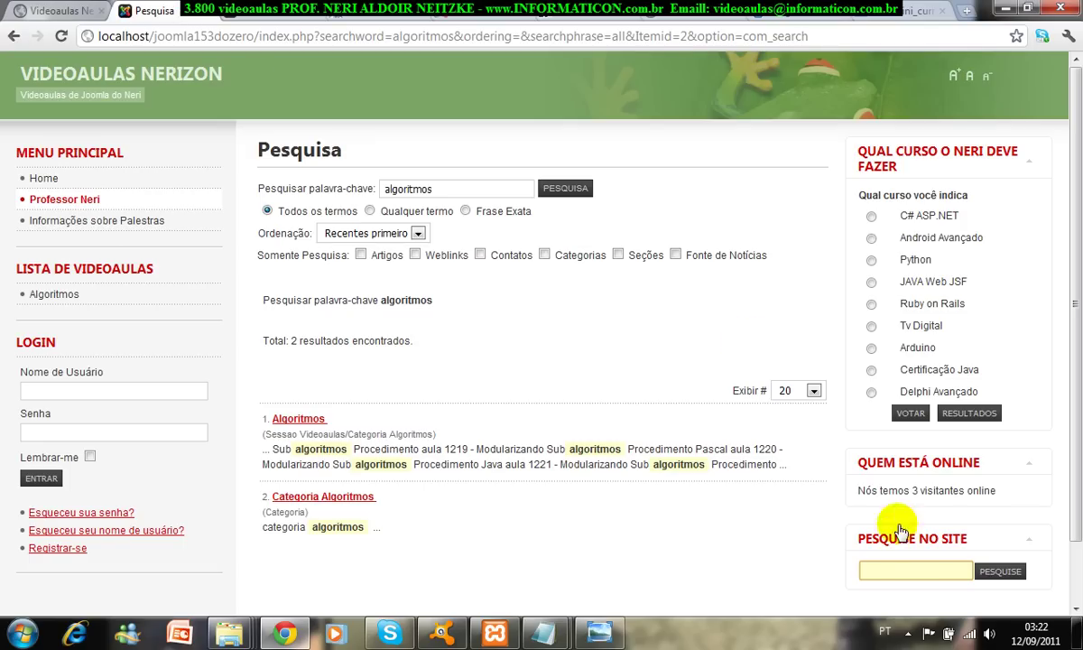
click(271, 17)
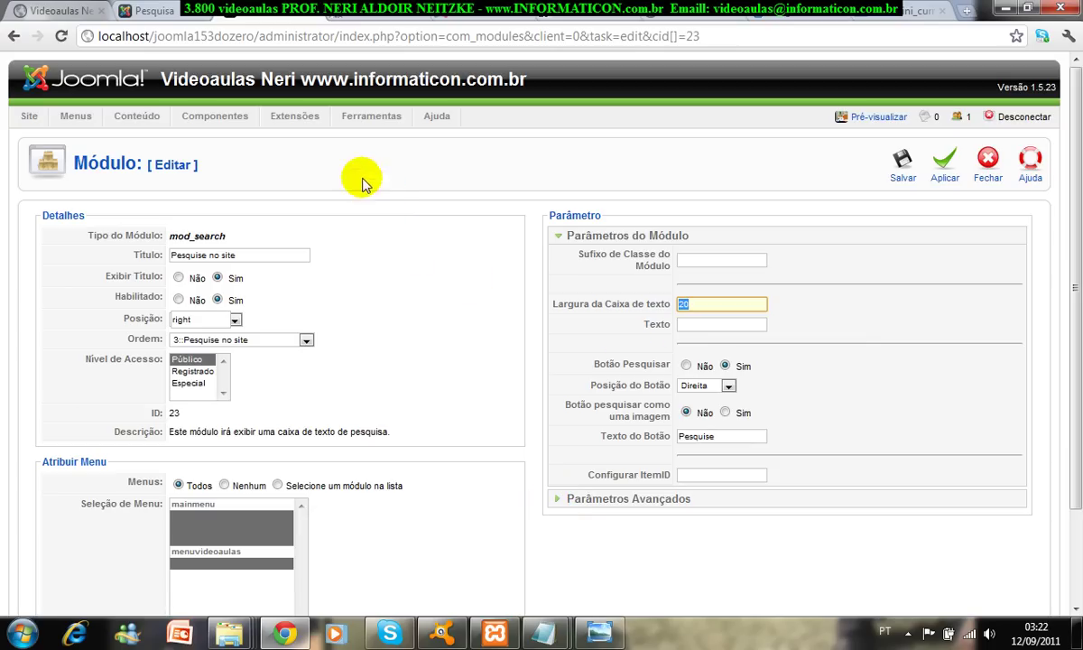
click(152, 11)
scroll(1076, 329, down, 1)
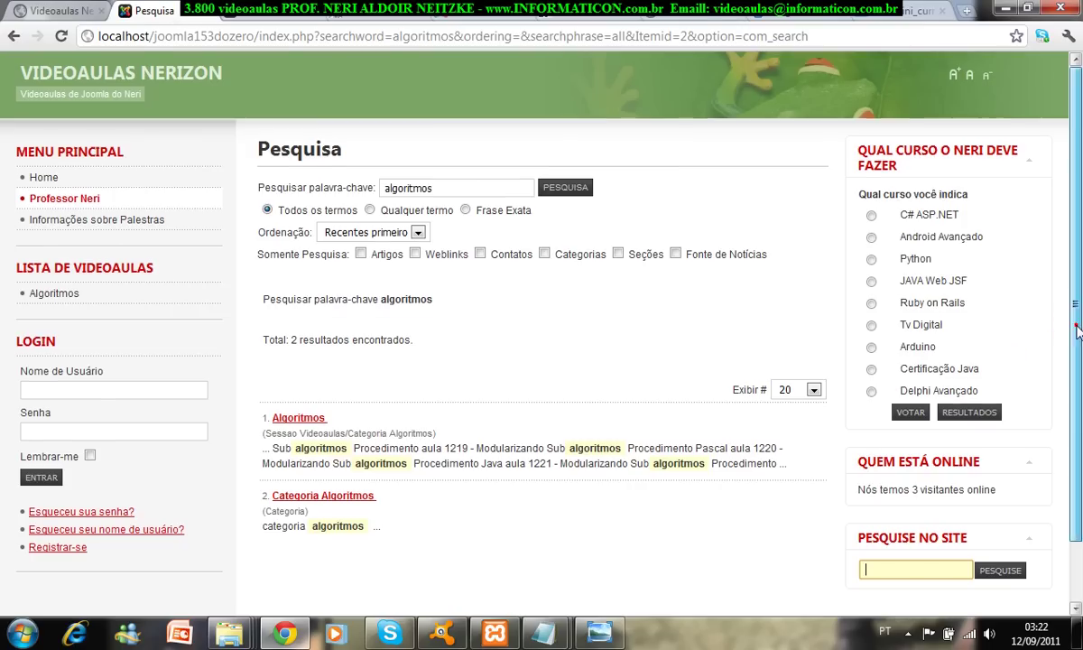
scroll(1076, 307, up, 1)
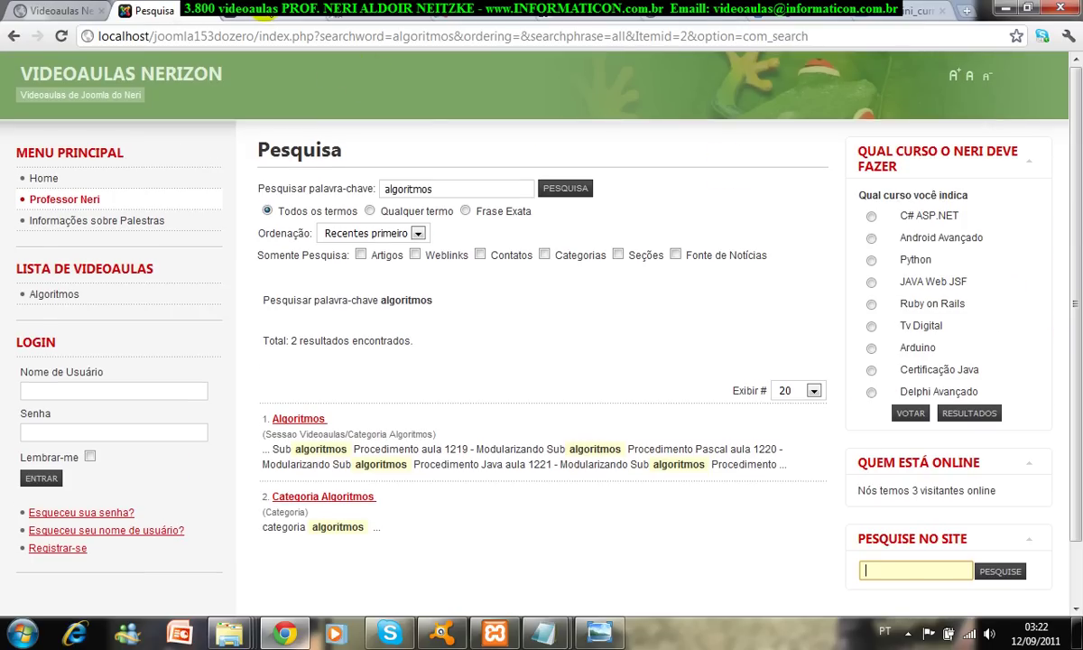
- Assign the Pesquise no site module only to the professor's page in the main menu and save it
click(257, 11)
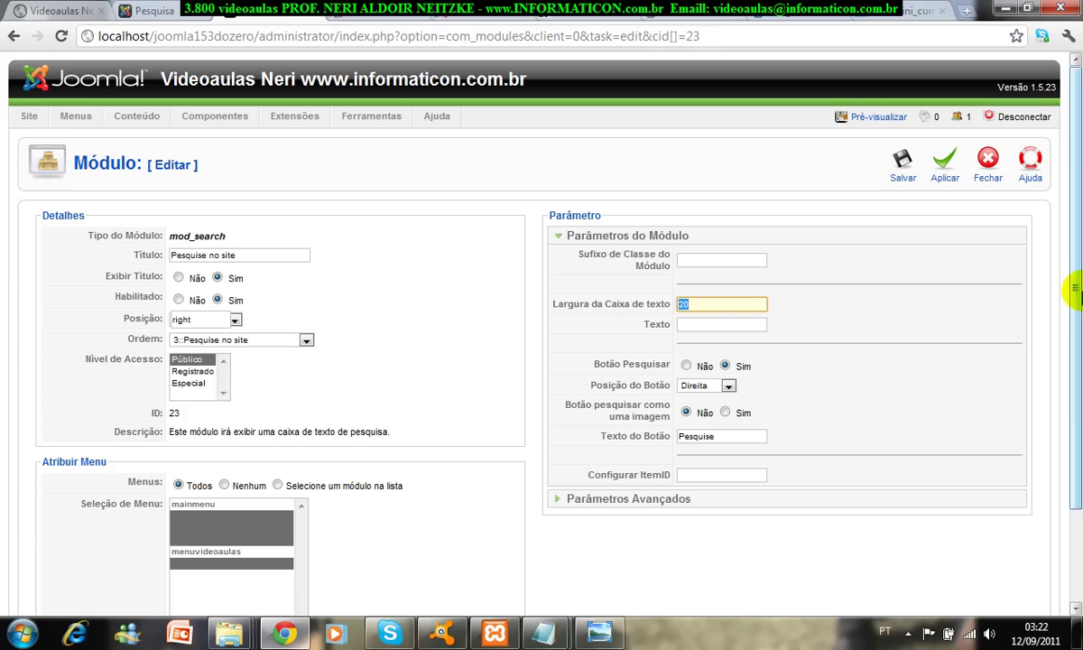
drag(1074, 276, 1074, 367)
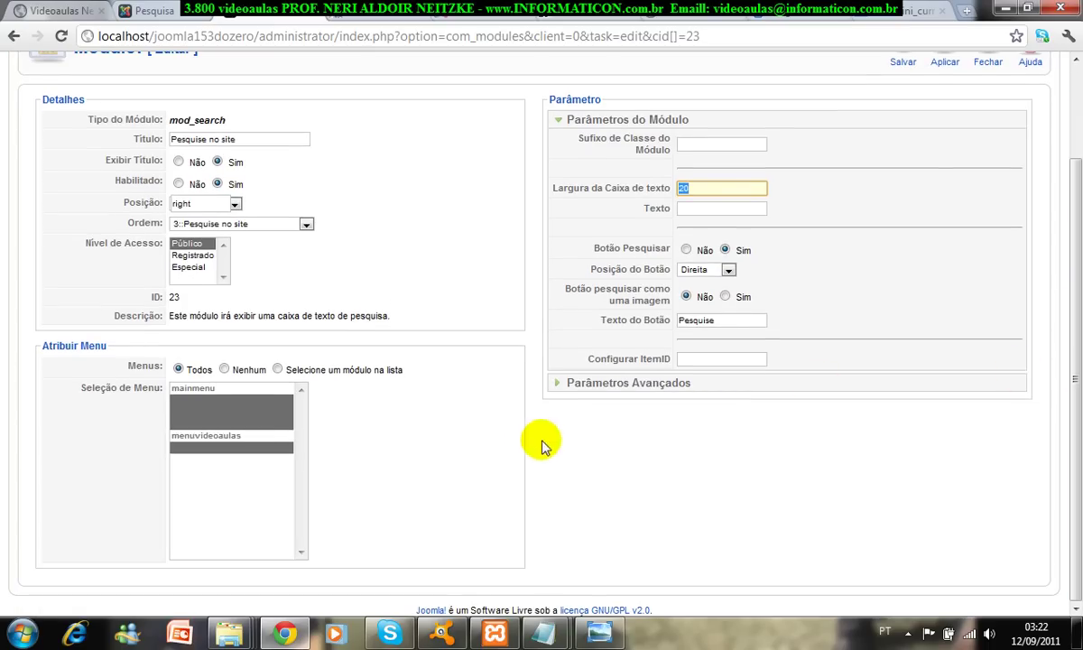
click(278, 370)
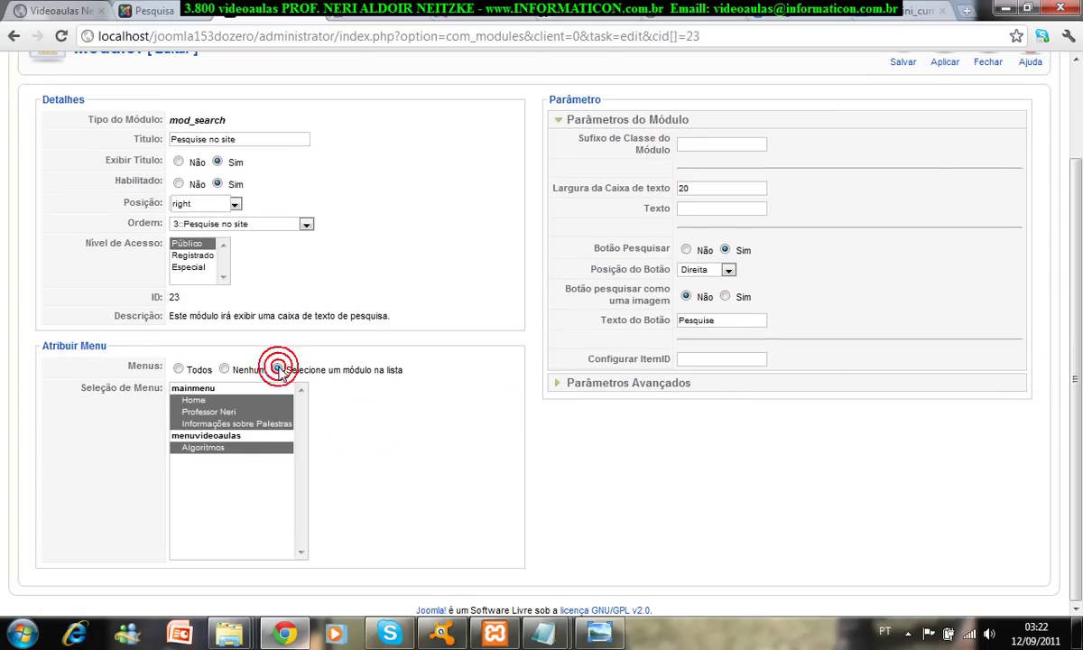
click(214, 414)
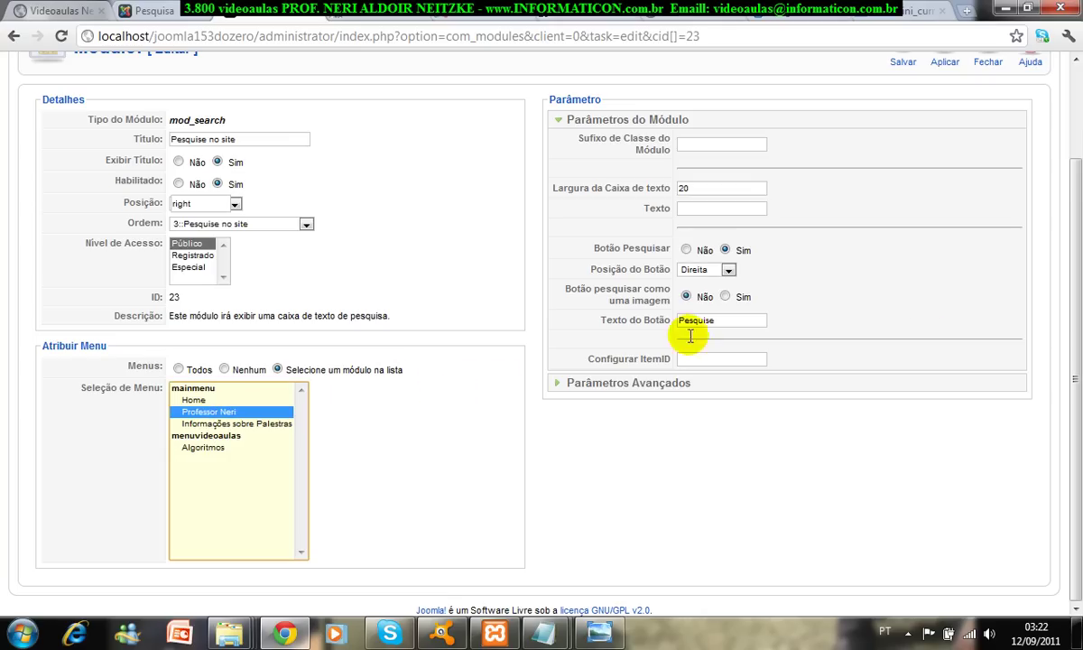
scroll(1056, 218, up, 3)
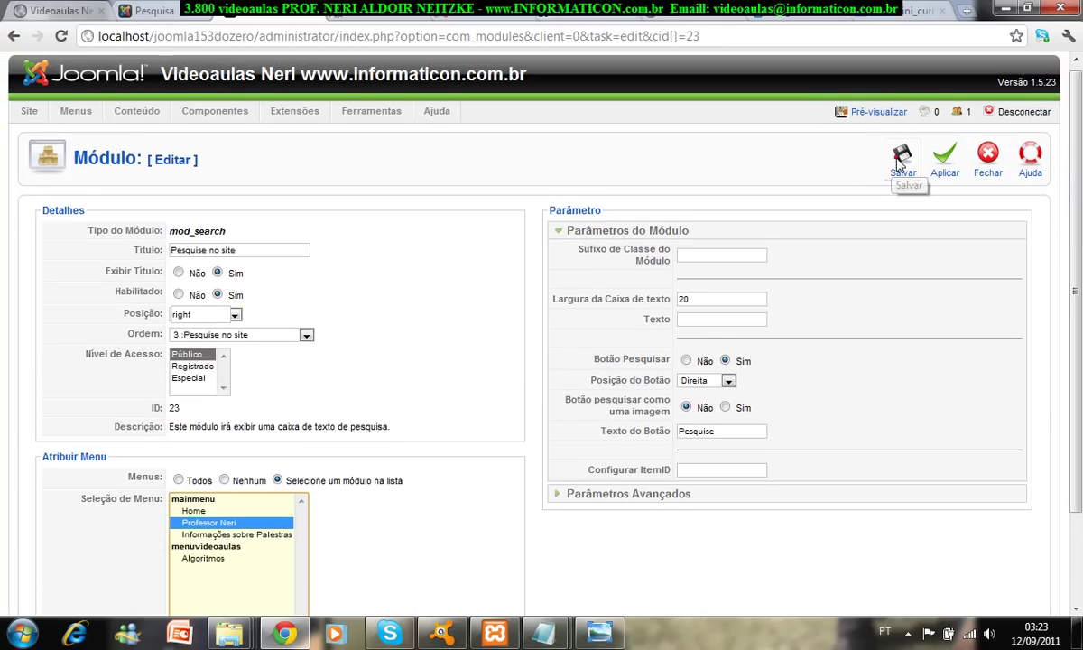
click(898, 161)
- Reload the public site and check the Pesquise no site module on the Algoritmos page, Home and the professor's page
click(149, 11)
click(63, 37)
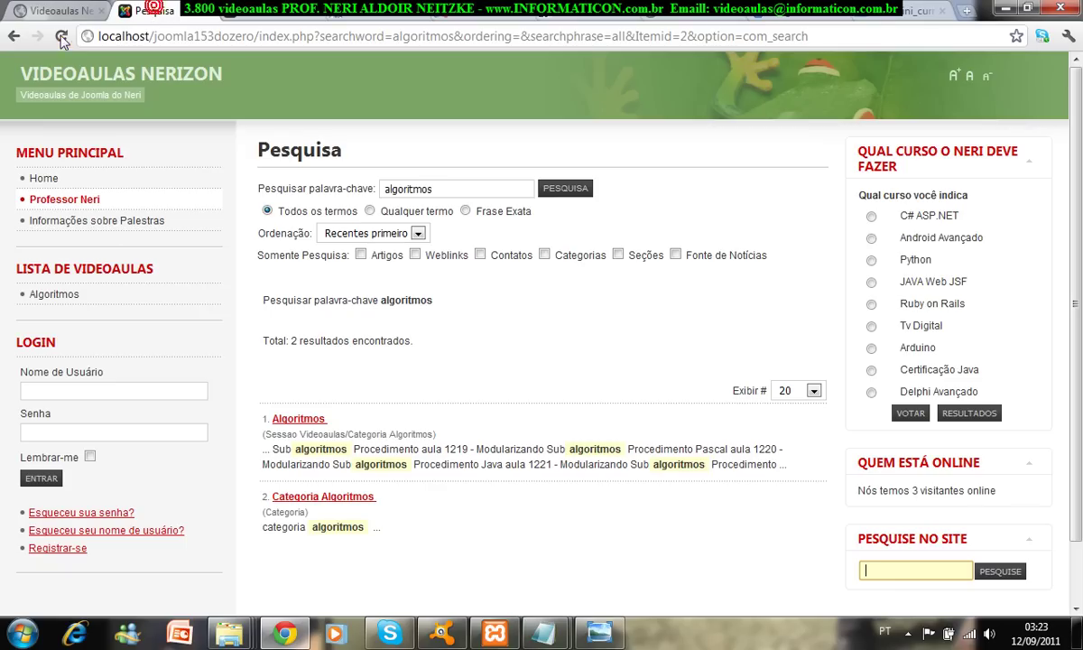
scroll(1074, 335, down, 2)
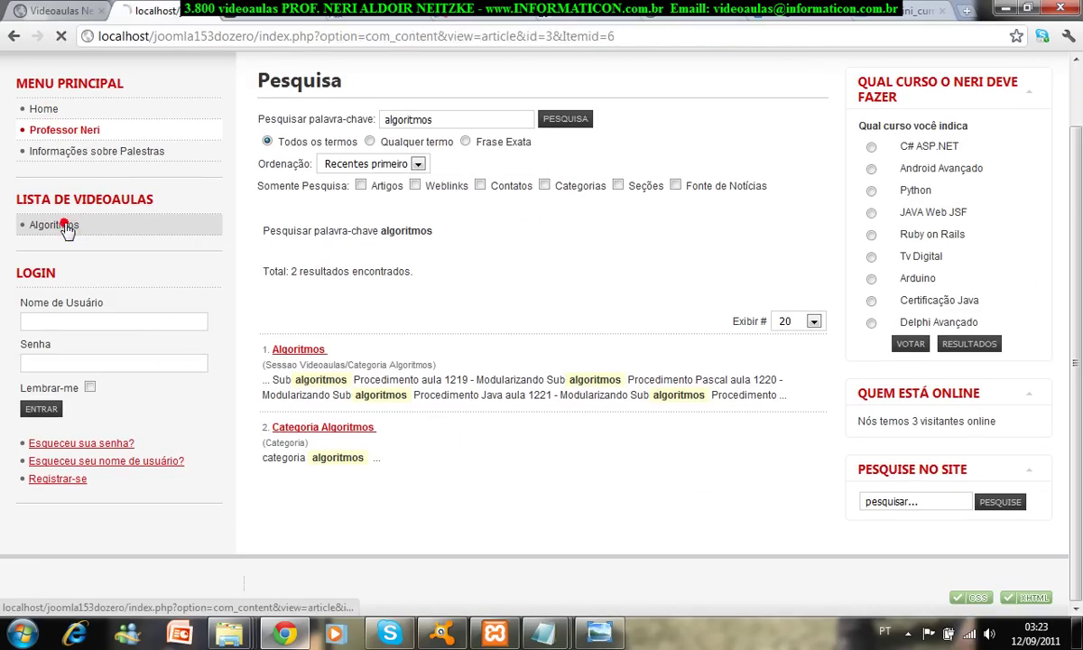
scroll(551, 314, down, 8)
scroll(552, 315, up, 8)
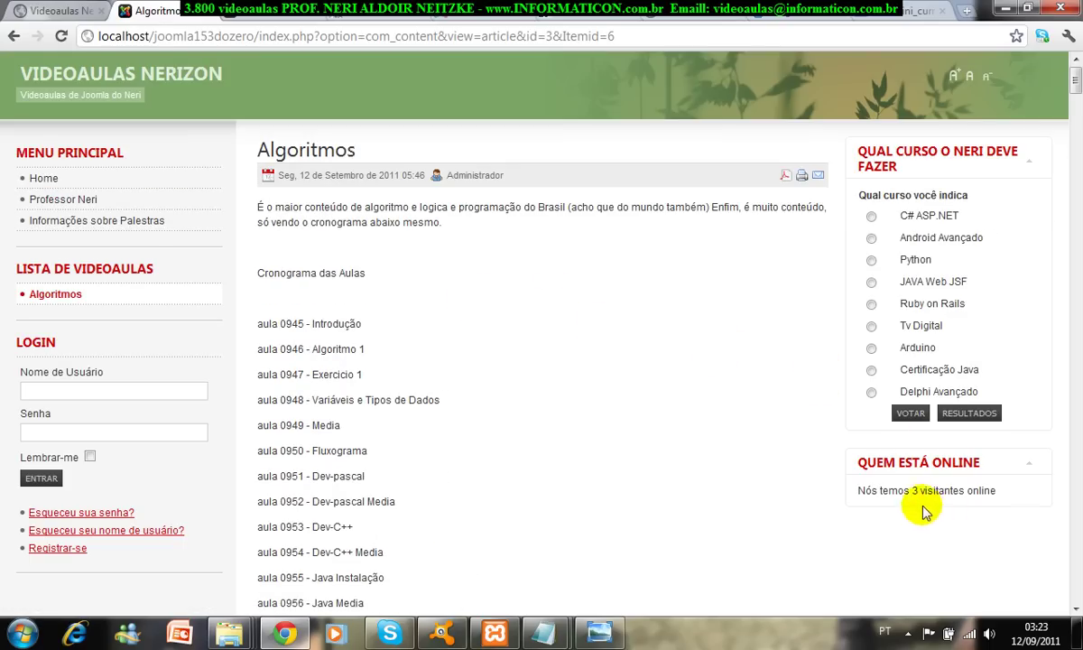
click(47, 178)
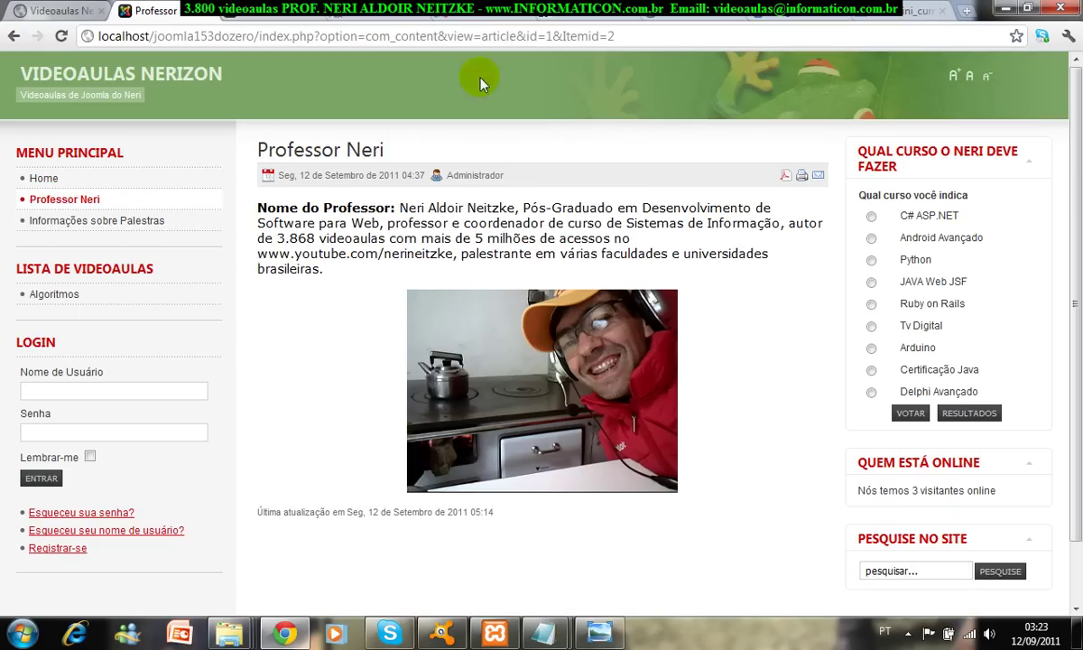
- Assign the Pesquise no site module to all menus (Todos) and save it
click(270, 18)
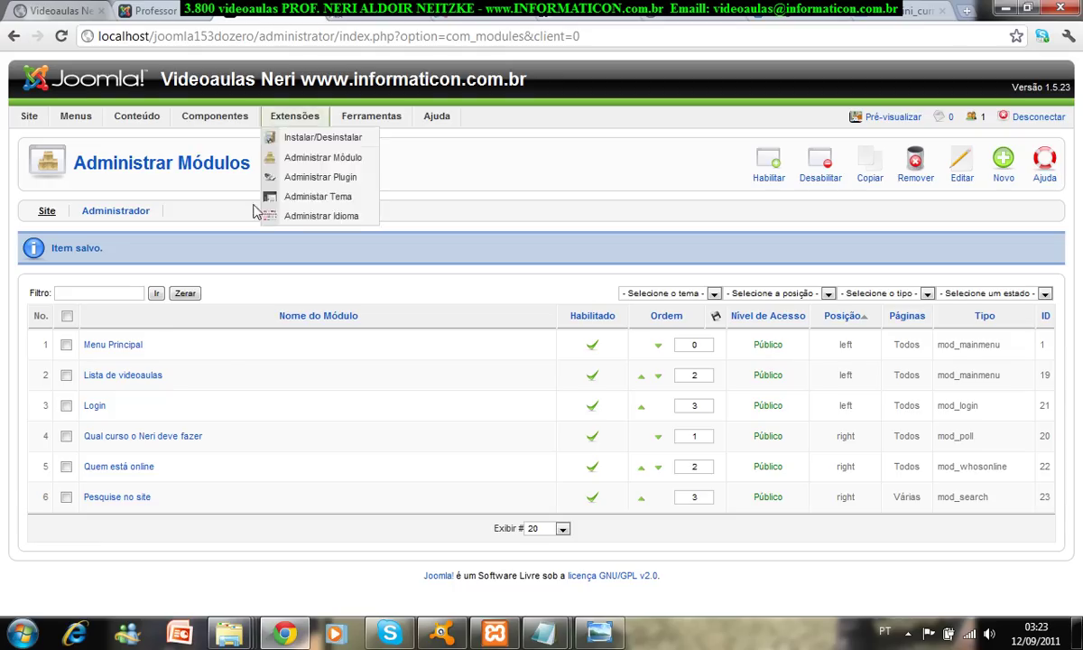
click(142, 499)
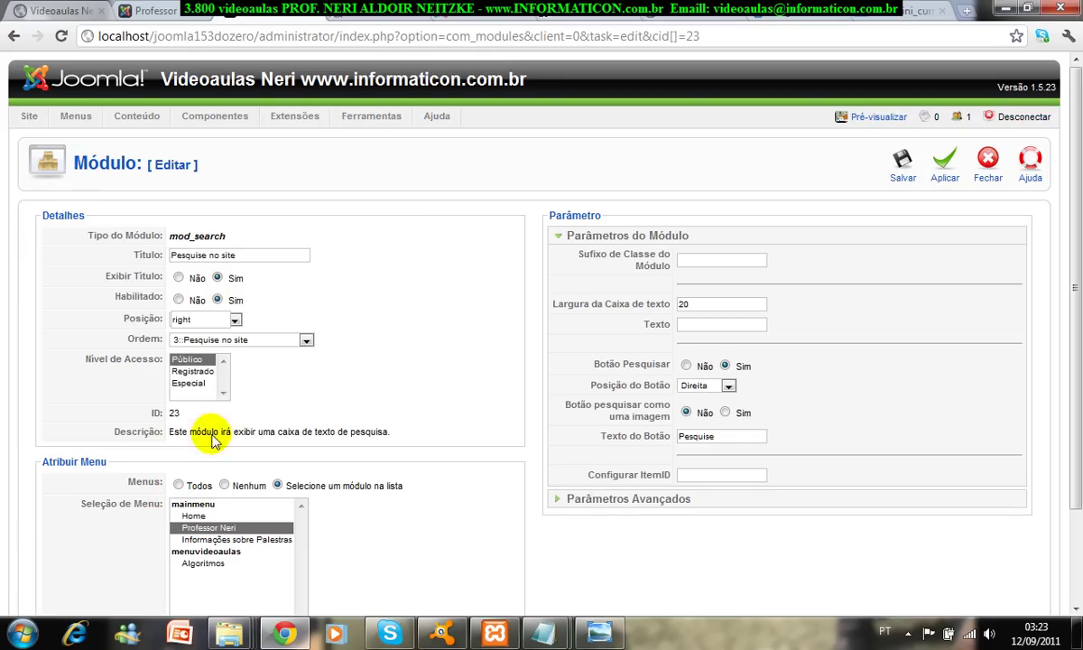
scroll(1077, 251, down, 3)
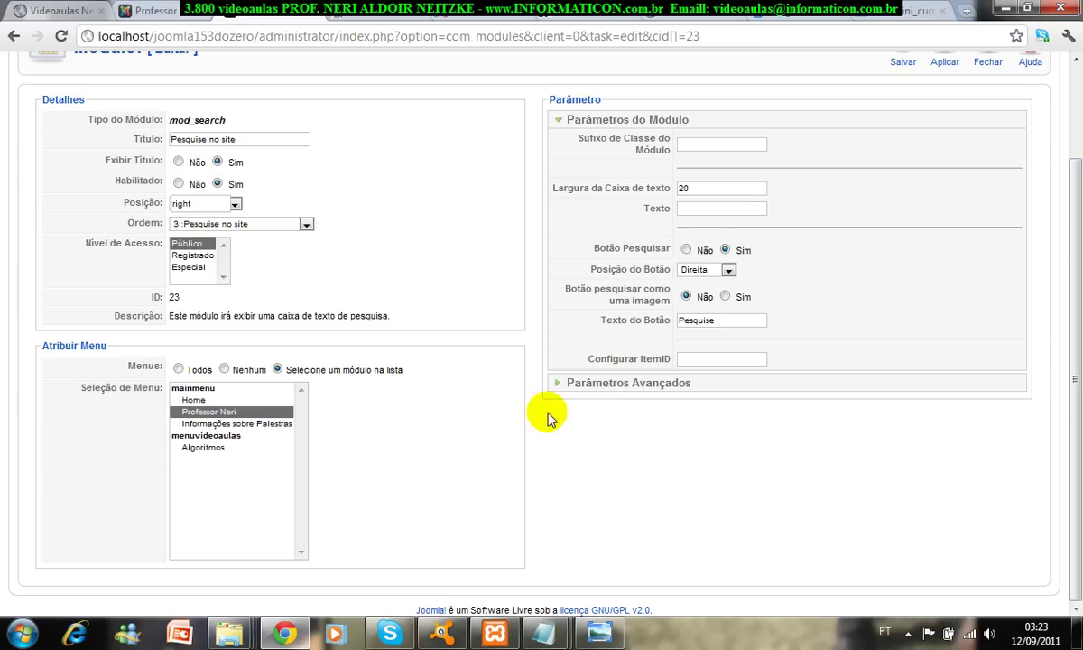
click(178, 369)
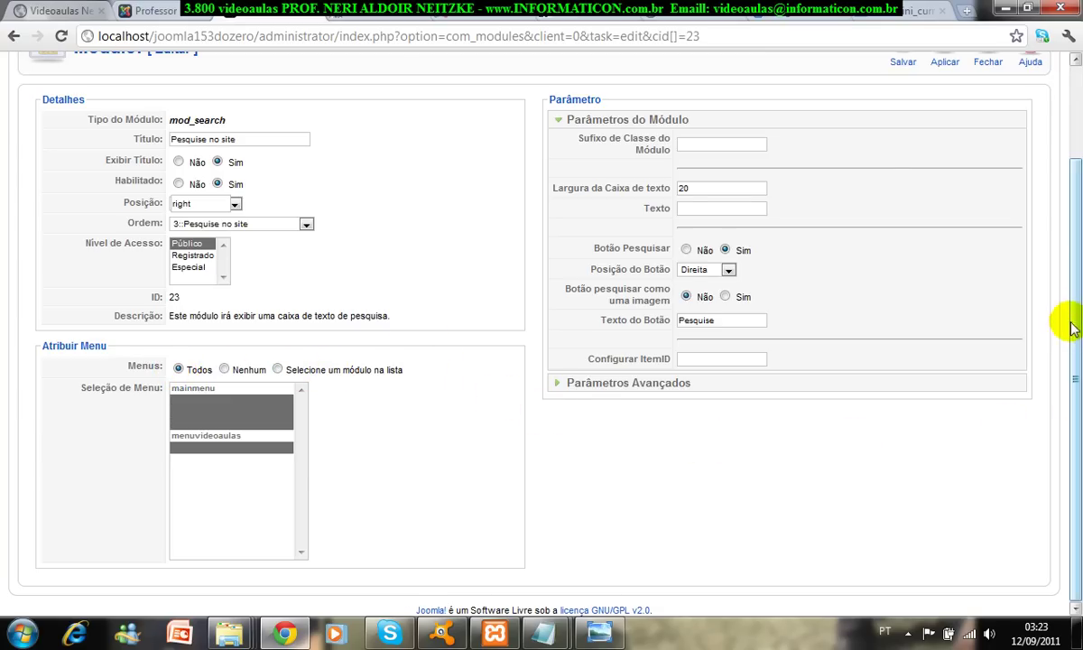
scroll(1064, 326, up, 3)
click(878, 161)
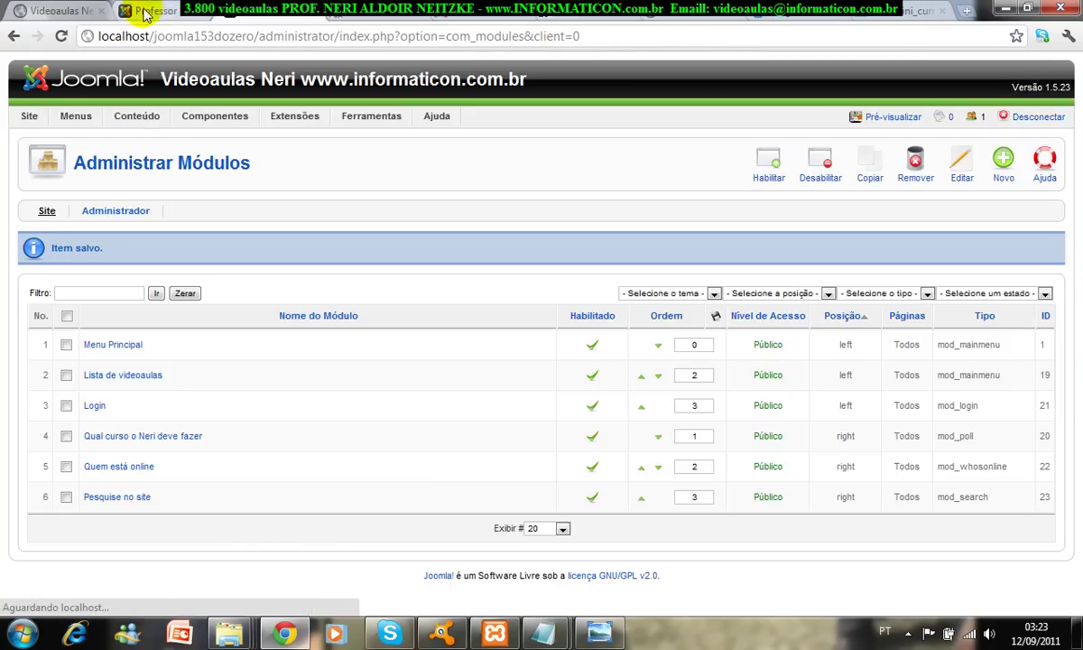
- Browse Home, the professor's page and Informações sobre Palestras on the public site to check the search module on each
click(149, 11)
click(43, 178)
click(53, 199)
click(65, 220)
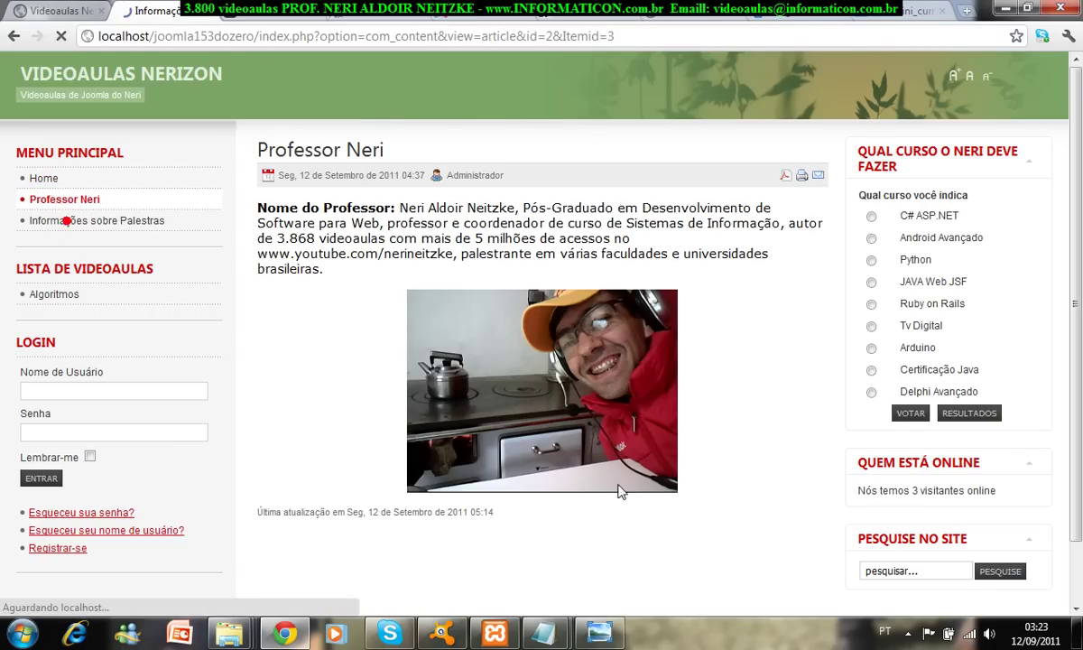
click(883, 566)
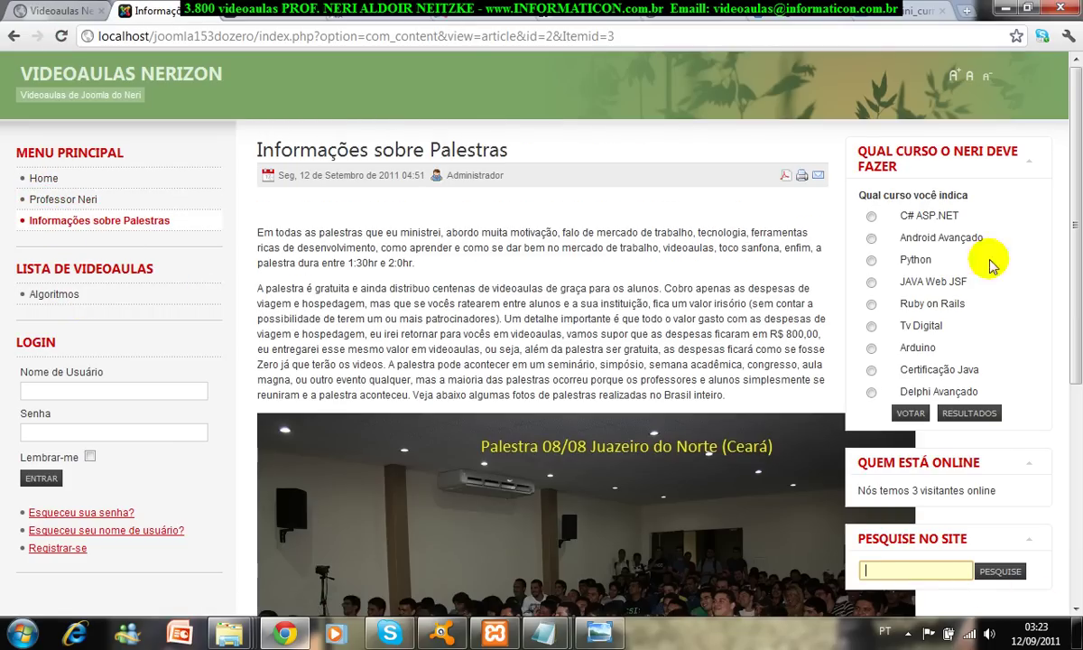
drag(1077, 242, 1080, 325)
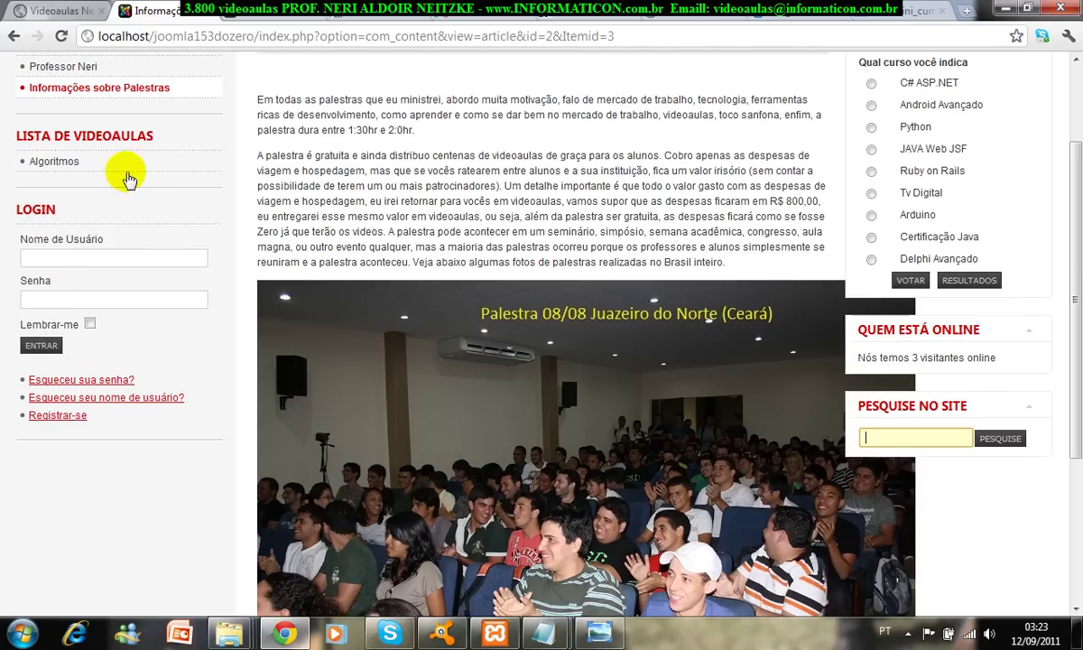
click(80, 66)
- Assign the Quem está online module only to the Home item of mainmenu and save it
click(434, 18)
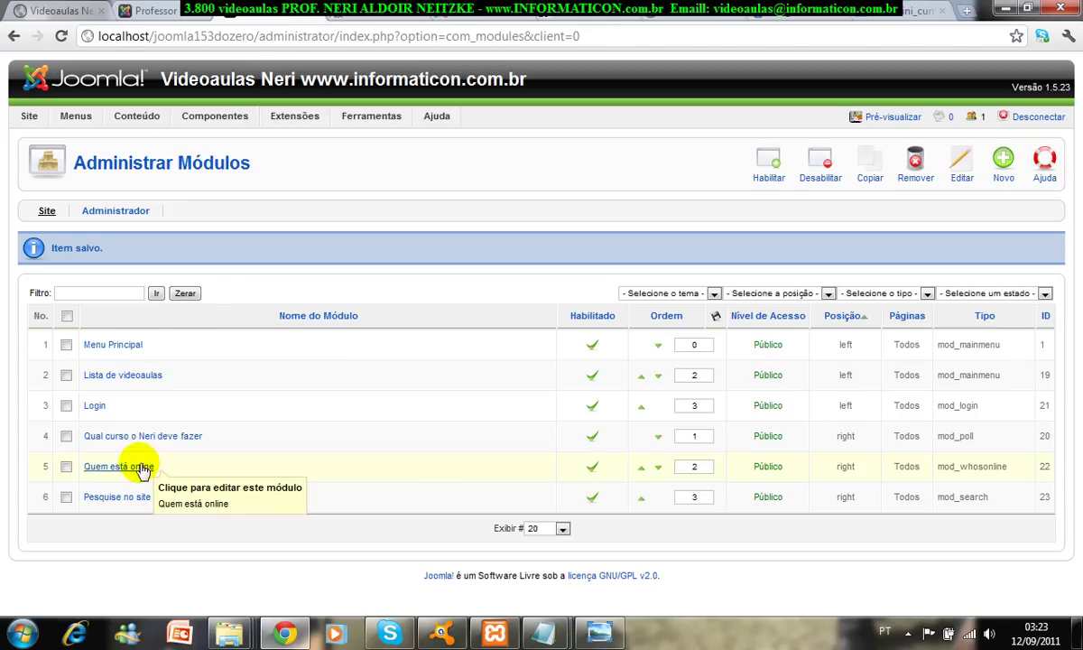
click(142, 467)
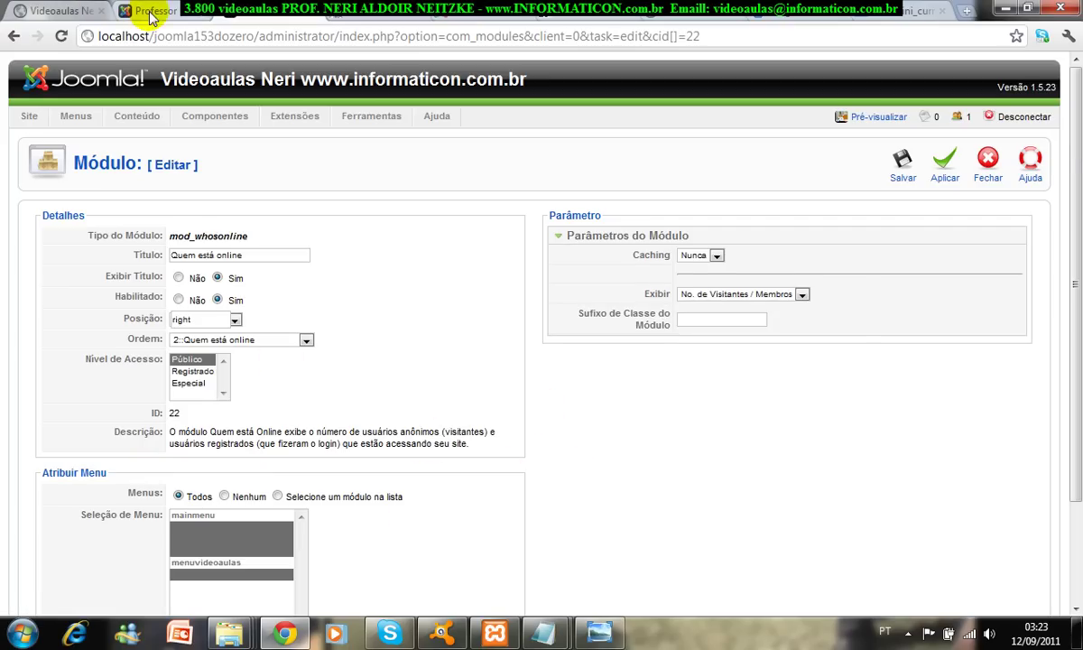
click(142, 12)
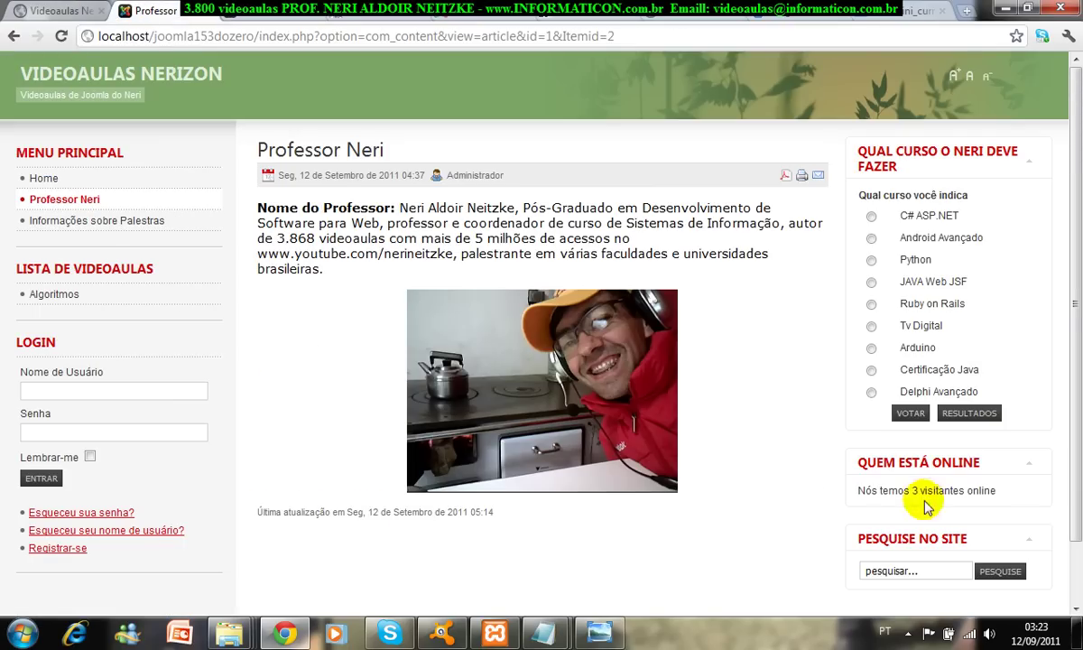
click(256, 20)
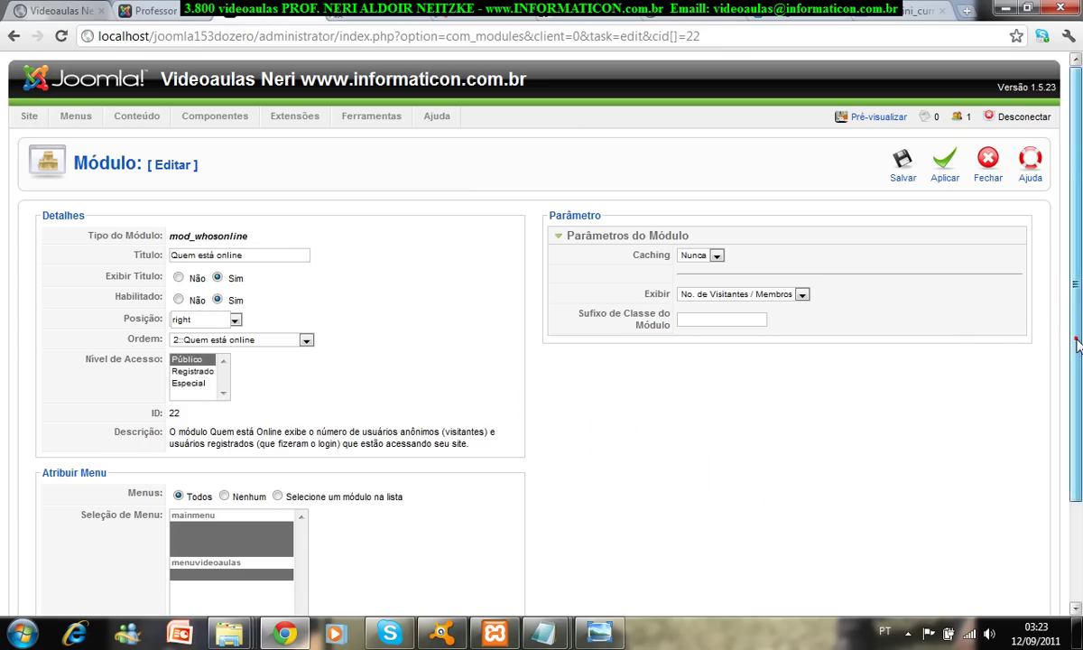
drag(1070, 331, 1071, 431)
click(277, 370)
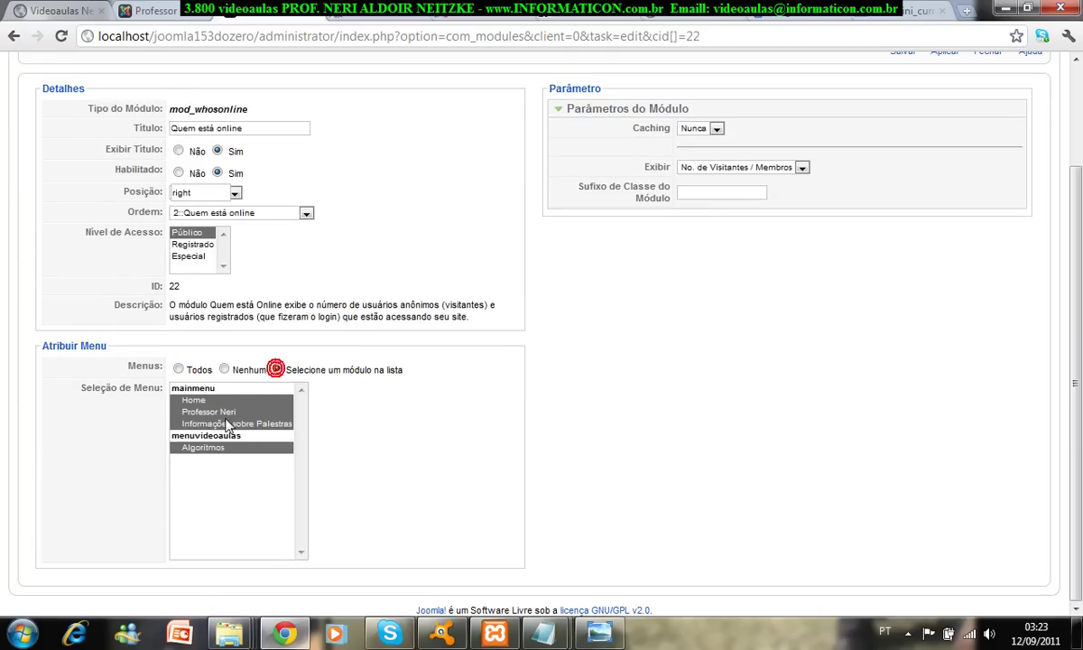
click(195, 402)
drag(1078, 233, 1080, 166)
click(902, 161)
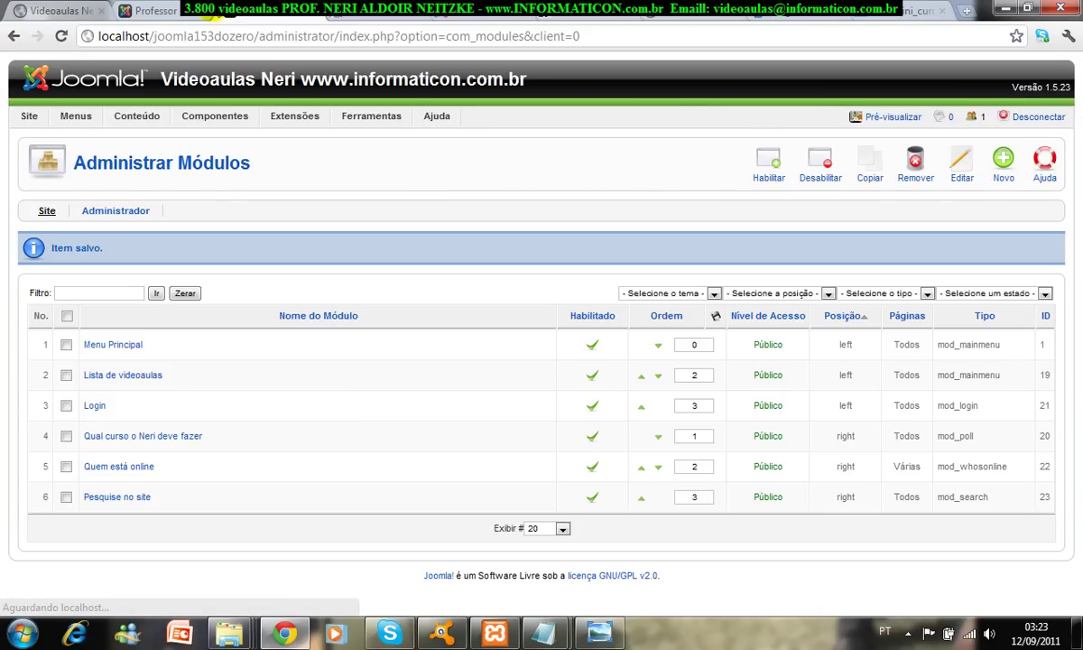
- Check the Quem está online module on the public site's Home and professor's pages
click(157, 10)
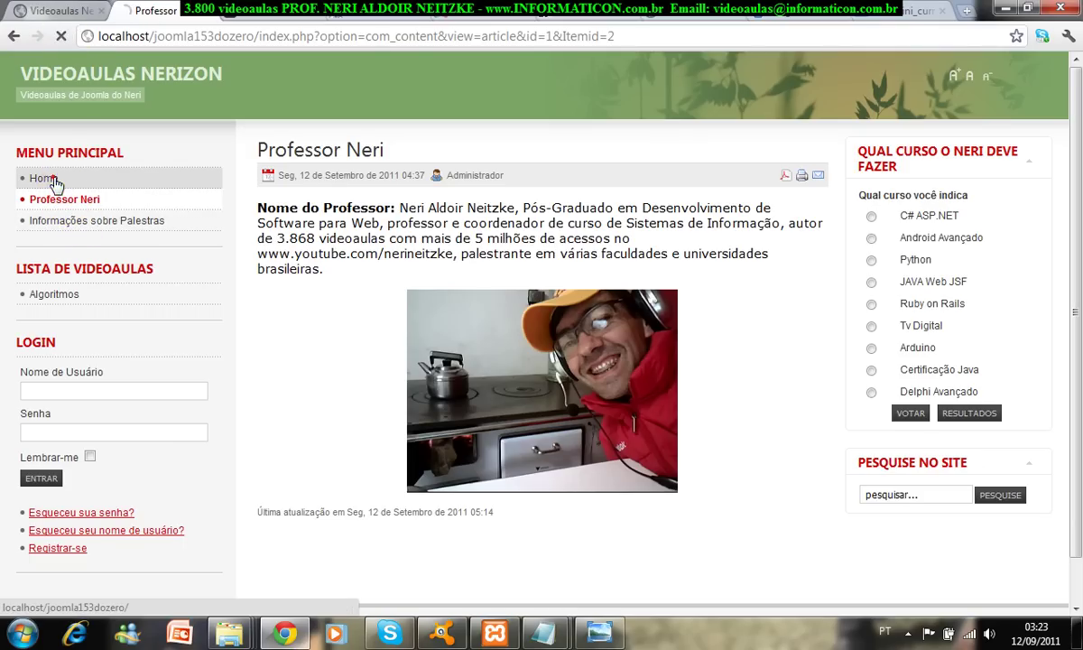
click(41, 178)
drag(882, 489, 1002, 486)
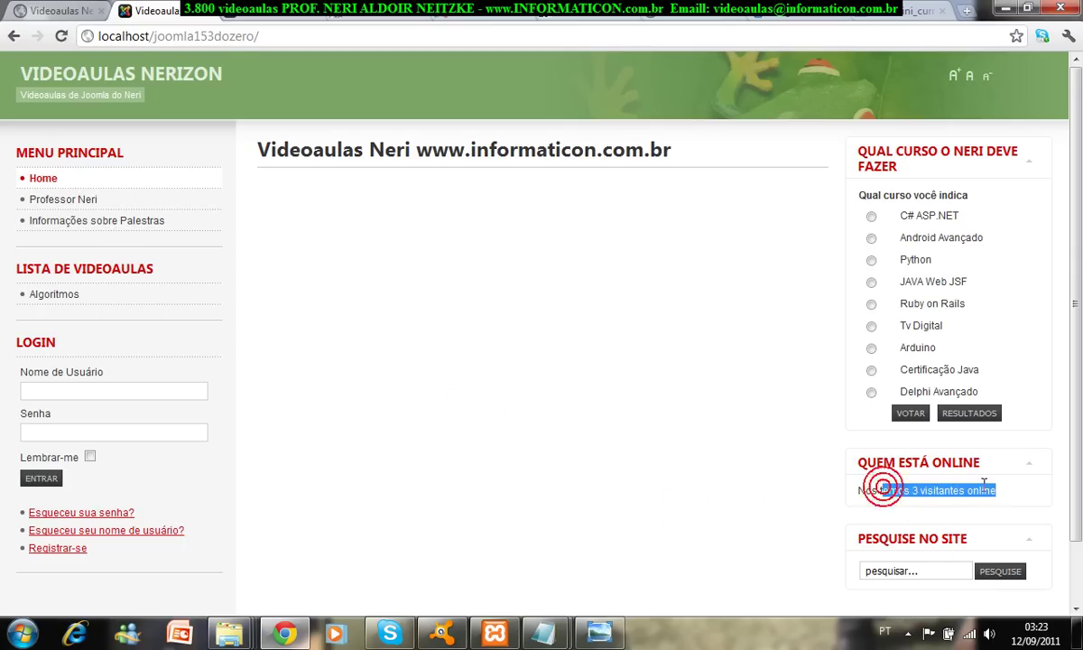
click(73, 199)
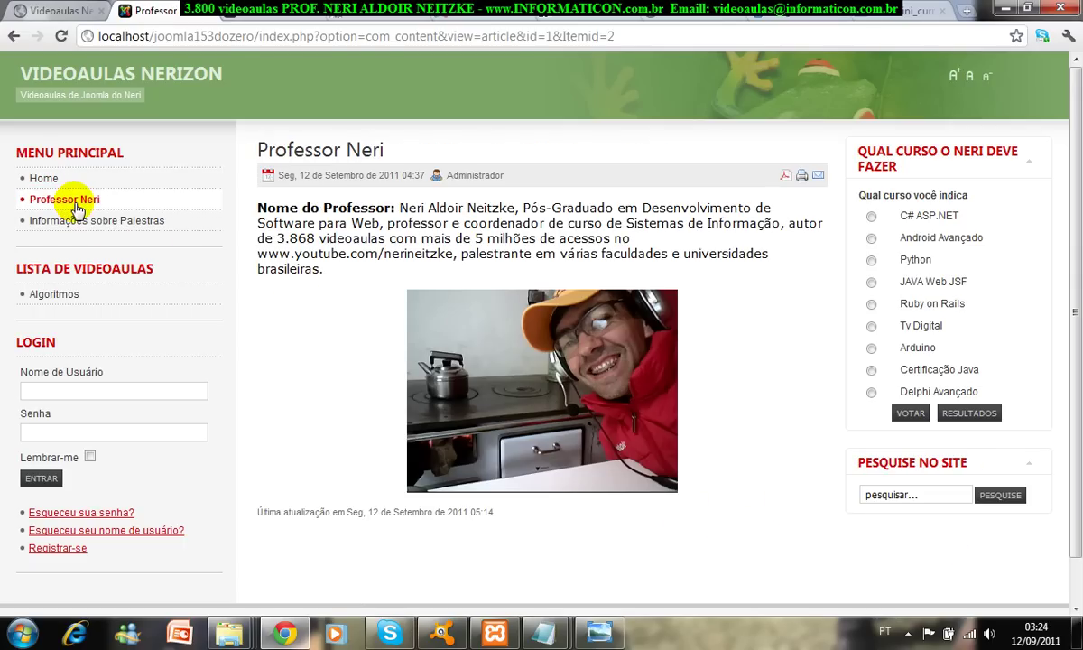
- Move the Pesquise no site module above Quem está online and check the order on the public Home page
click(255, 13)
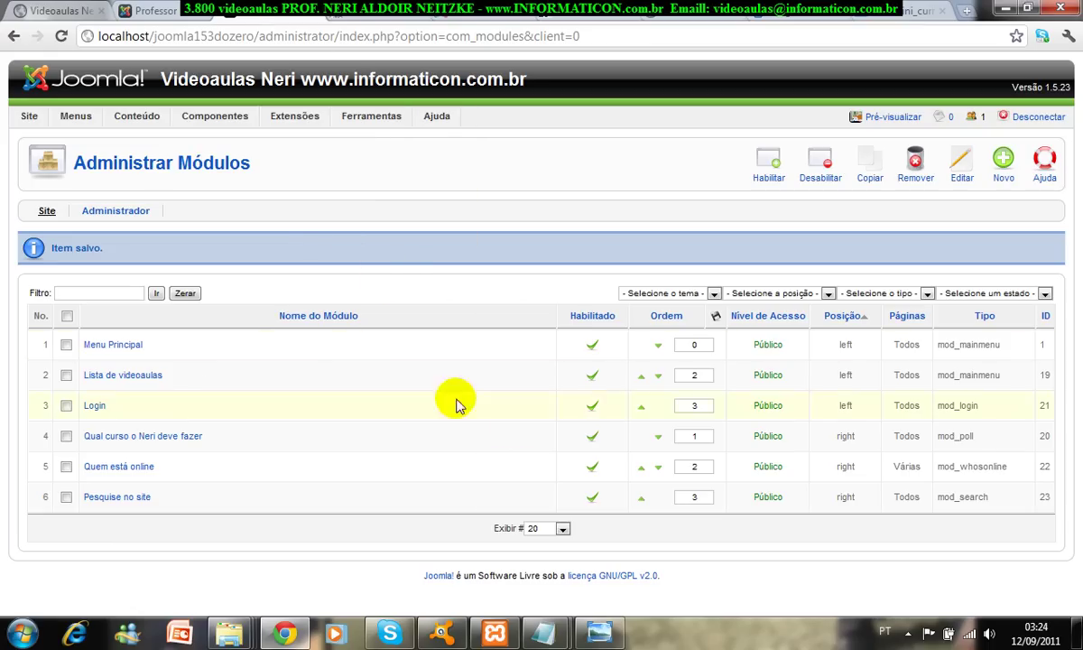
click(641, 502)
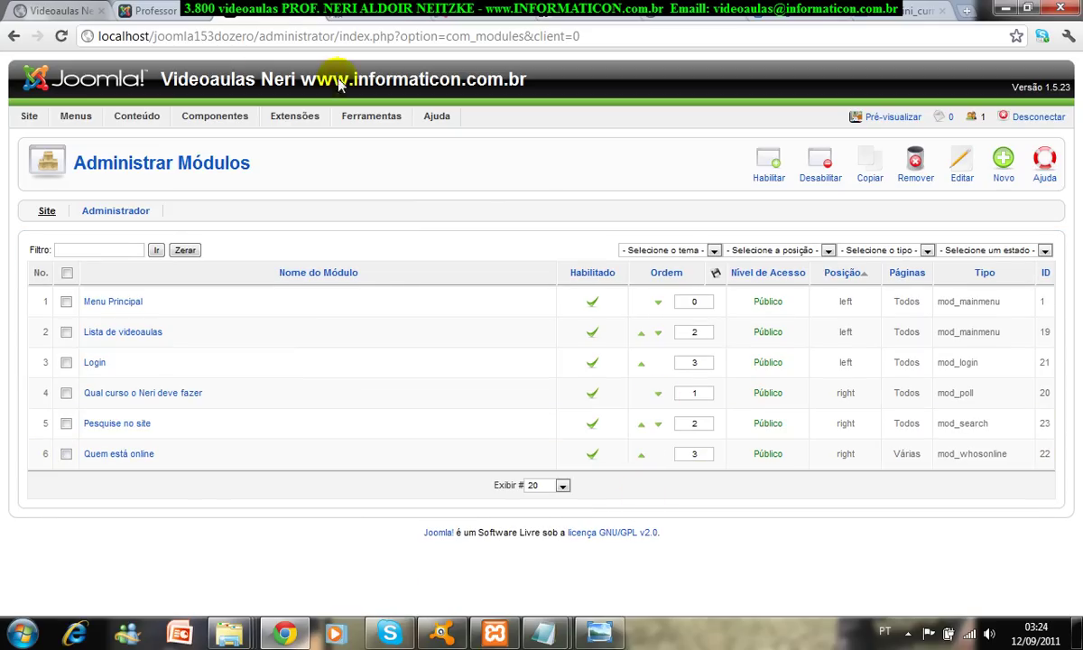
click(172, 19)
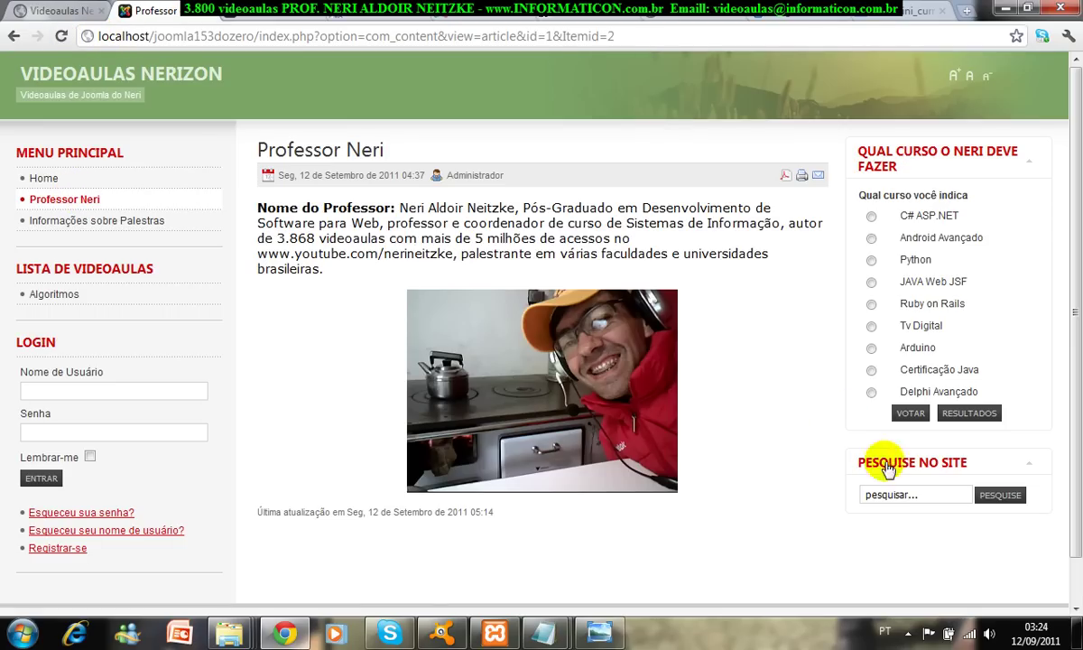
click(47, 178)
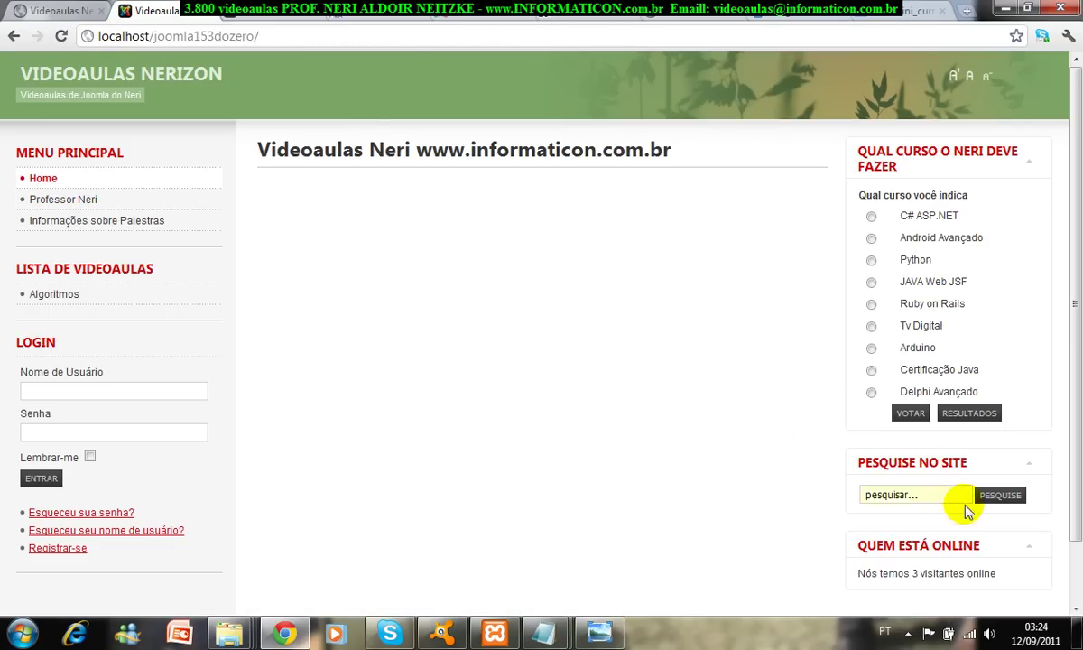
- Assign the Quem está online module to all menus (Todos) and save it
click(275, 20)
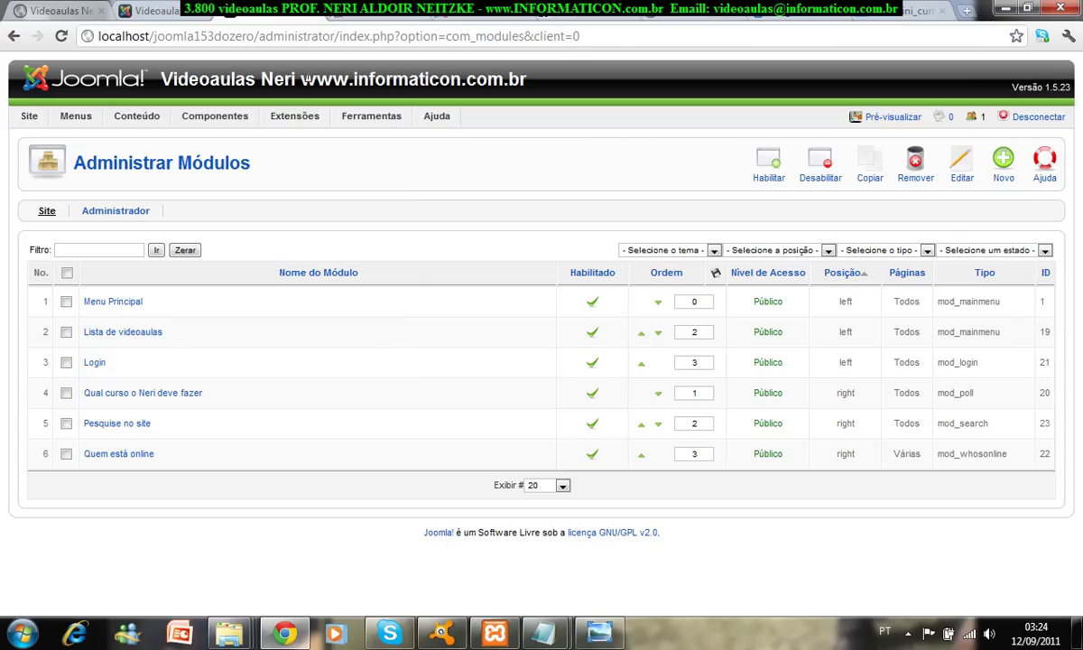
click(125, 452)
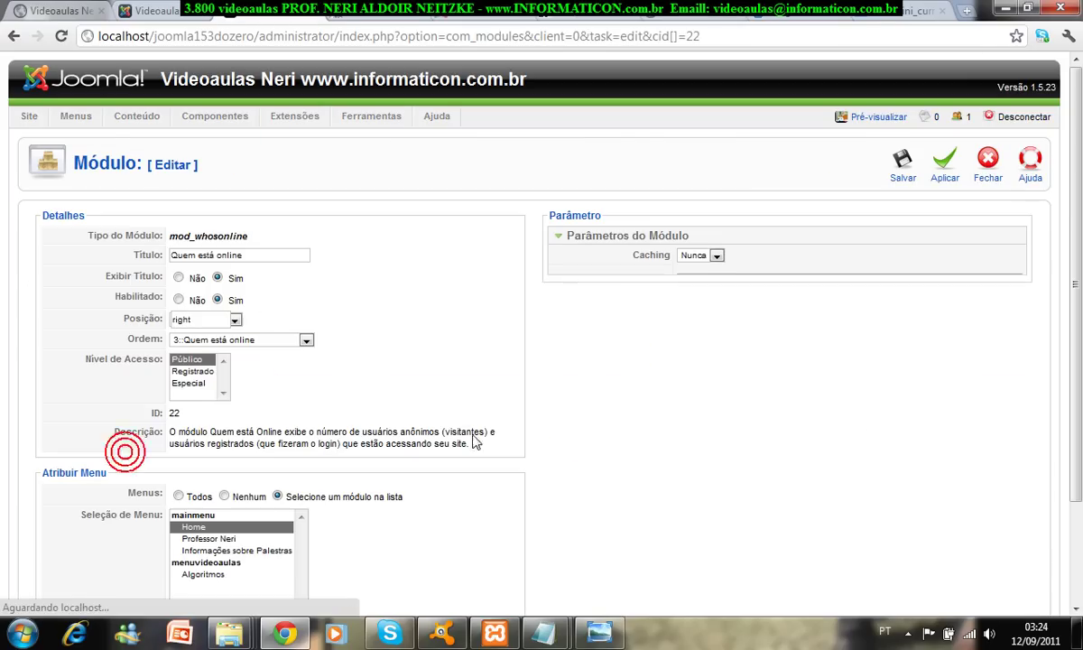
click(178, 496)
click(888, 177)
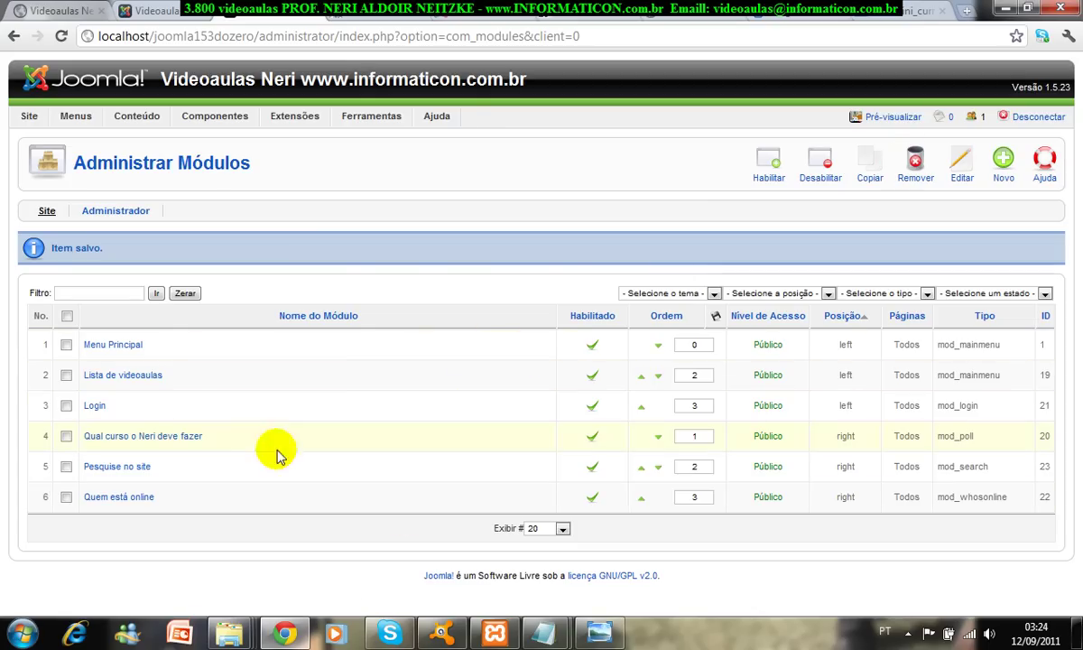
- Reopen the Quem está online module for review and reload the public Home page to check the modules
click(114, 497)
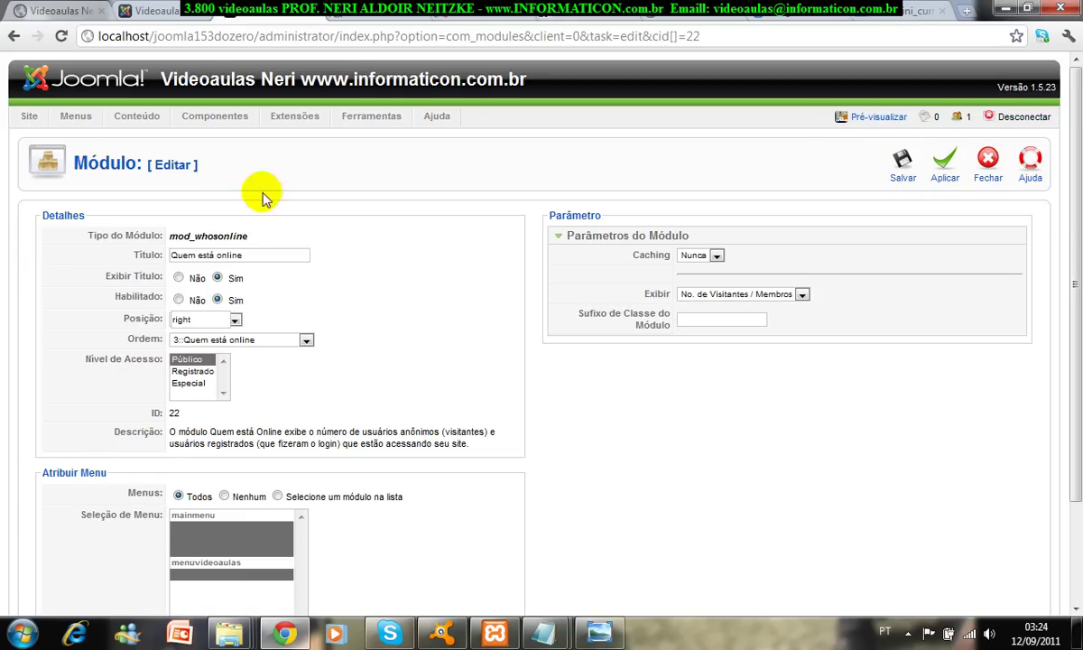
click(150, 10)
click(61, 36)
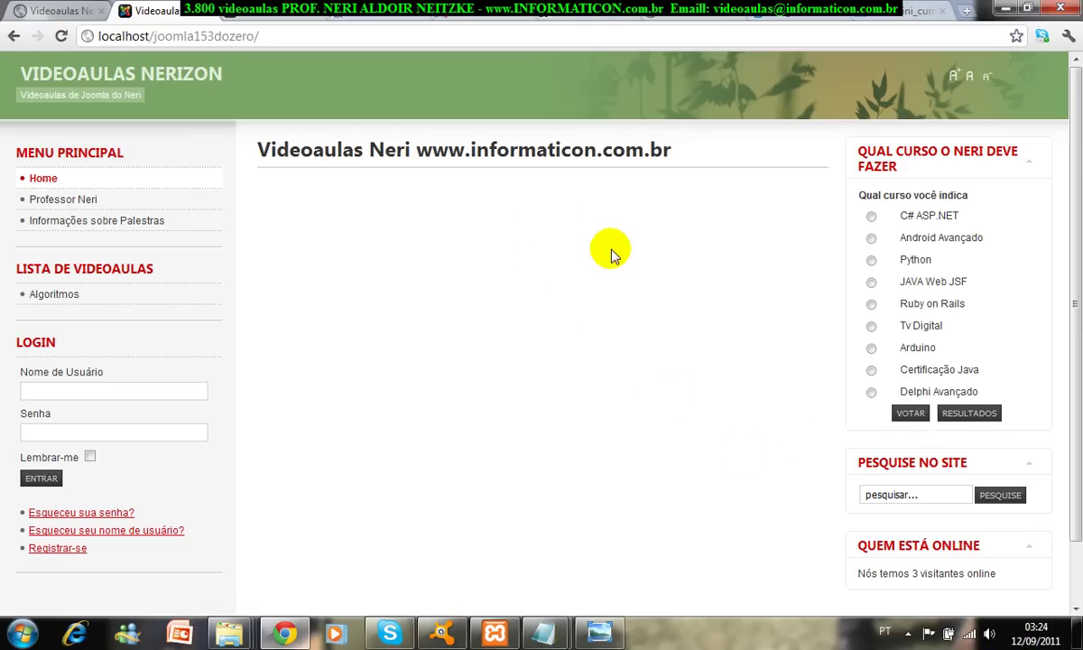
- Switch to the Gmail message QUERO PARTICIPAR DOS VIDEOS and read the viewer's details, courses watched and testimonial
click(578, 13)
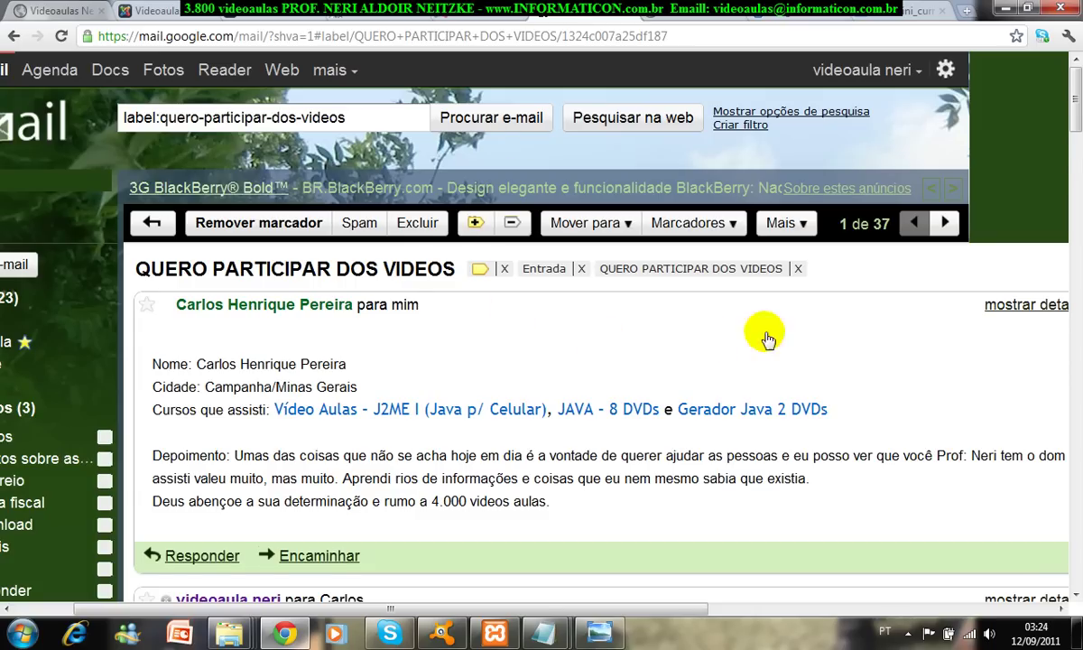
drag(1076, 111, 1077, 114)
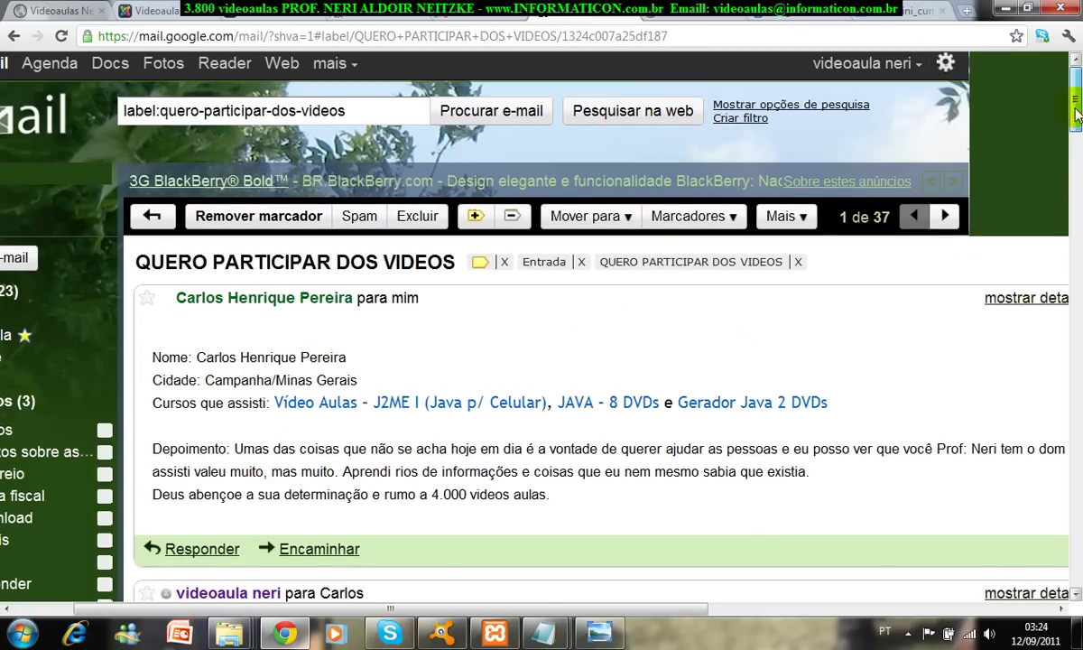
drag(197, 356, 338, 357)
click(316, 434)
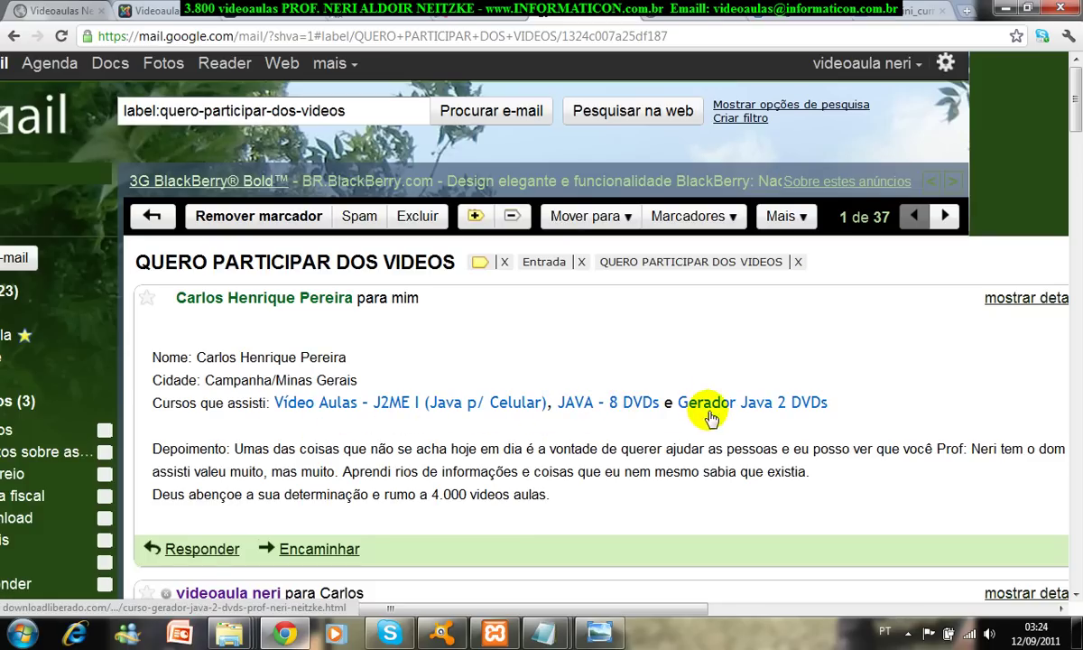
drag(235, 448, 860, 453)
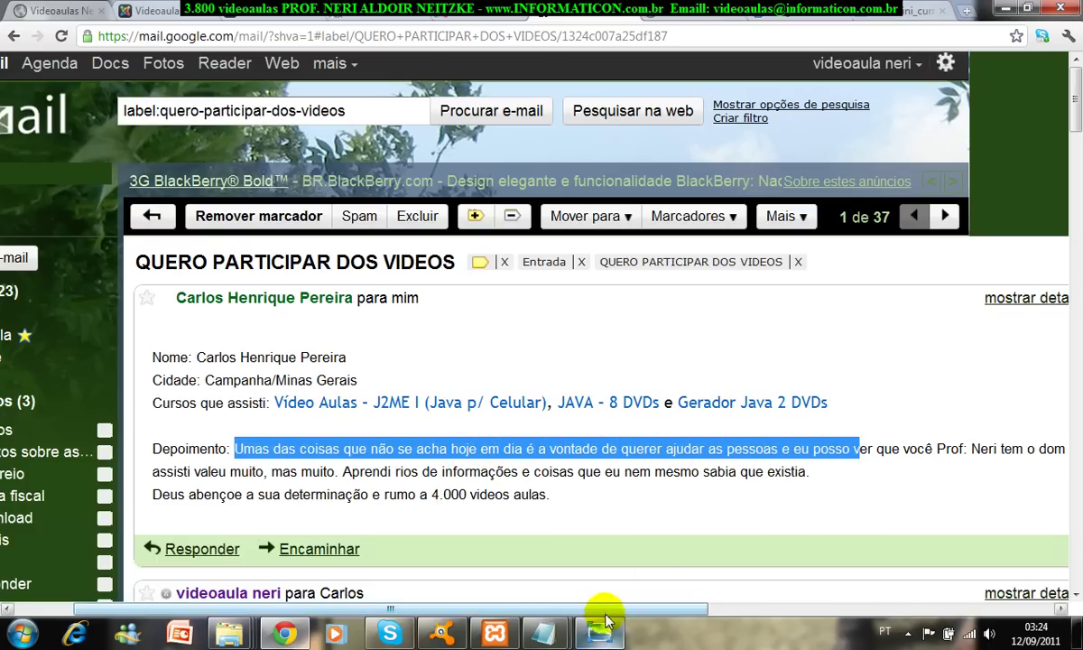
drag(603, 610, 632, 616)
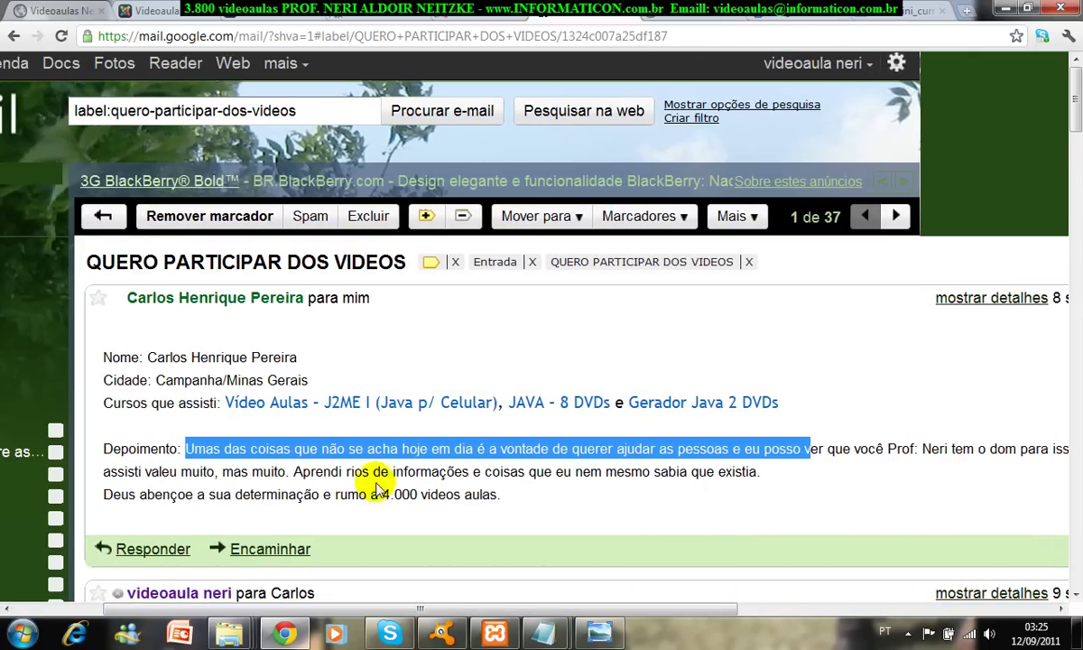
click(359, 470)
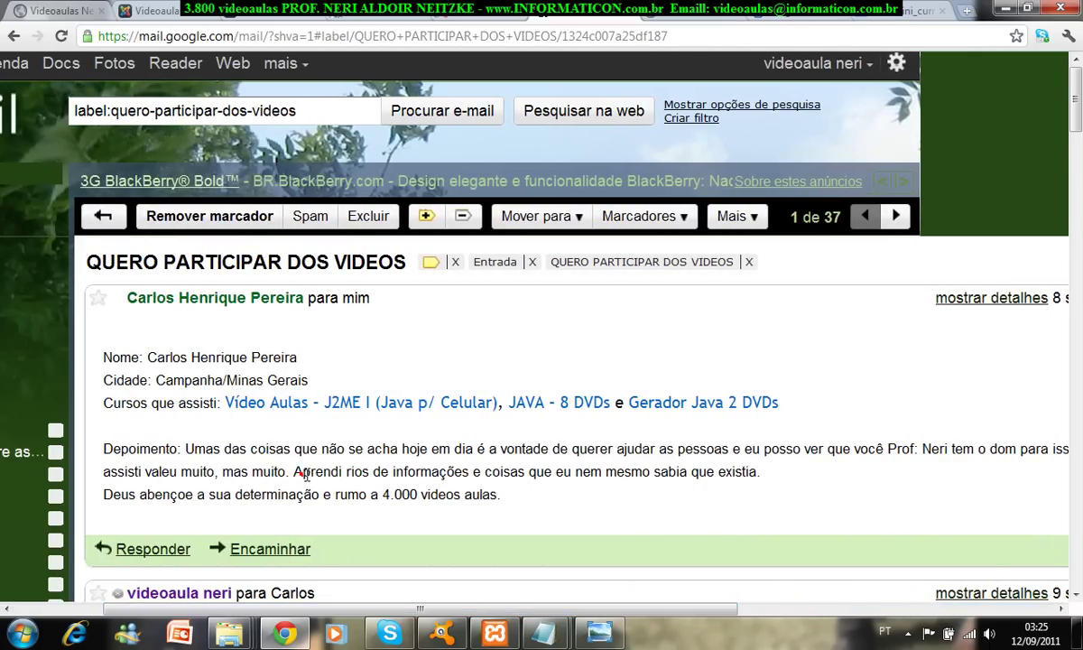
mouse_move(383, 476)
mouse_down()
mouse_move(485, 493)
mouse_move(554, 491)
mouse_up()
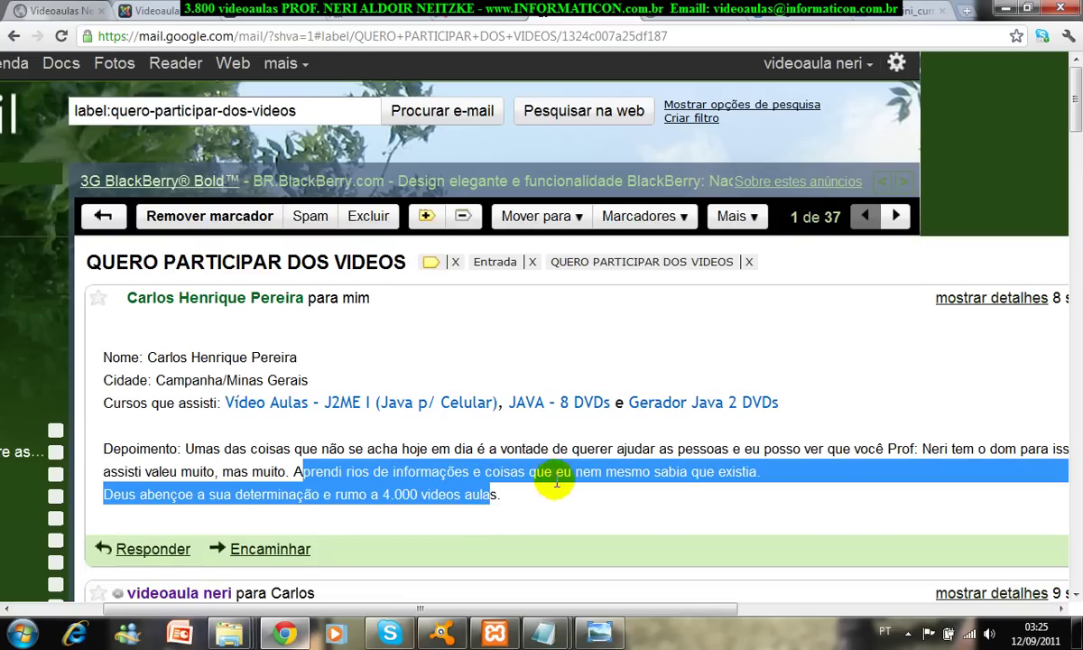
click(560, 475)
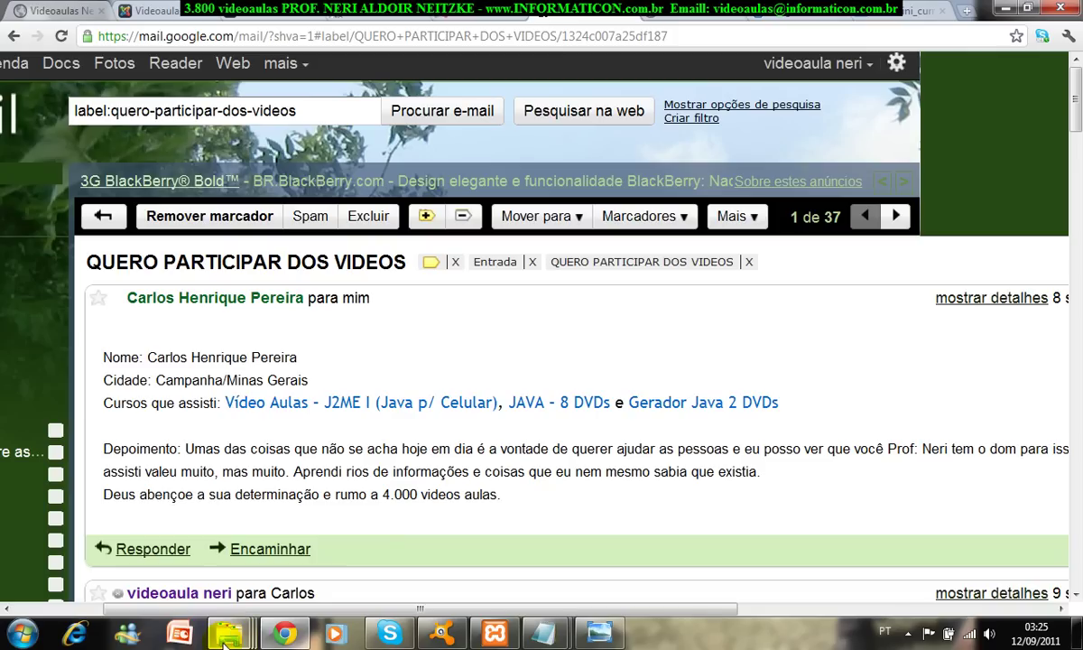
- Look over the Joomla lesson files in the joomla folder in Windows Explorer, then view the Informaticon videoaulas site in Chrome
mouse_move(227, 643)
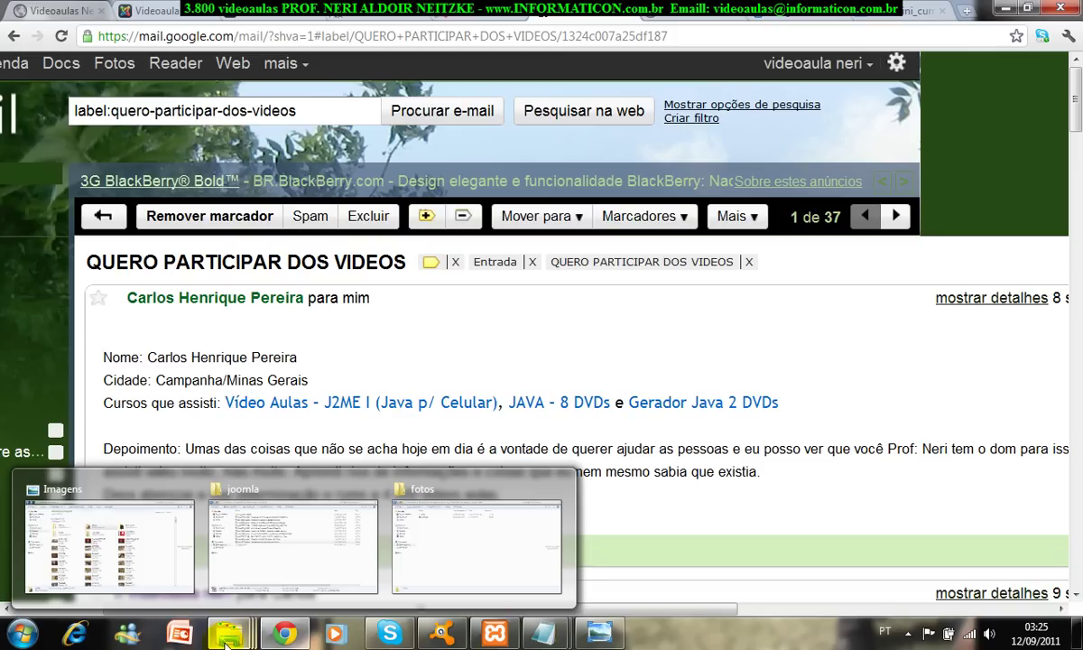
click(281, 551)
click(367, 391)
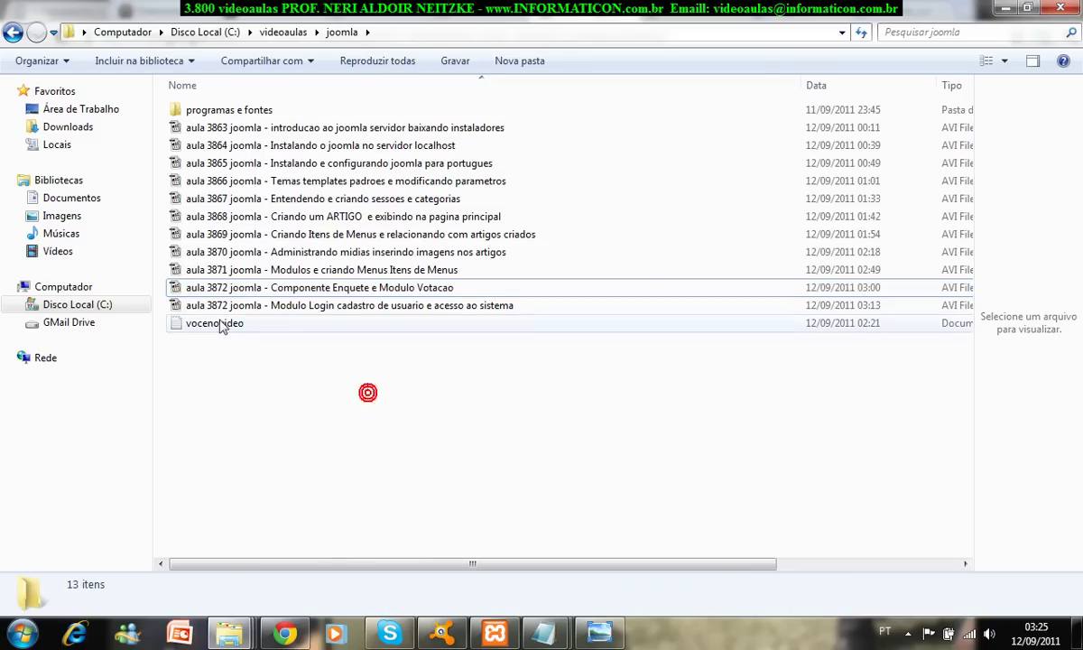
click(221, 305)
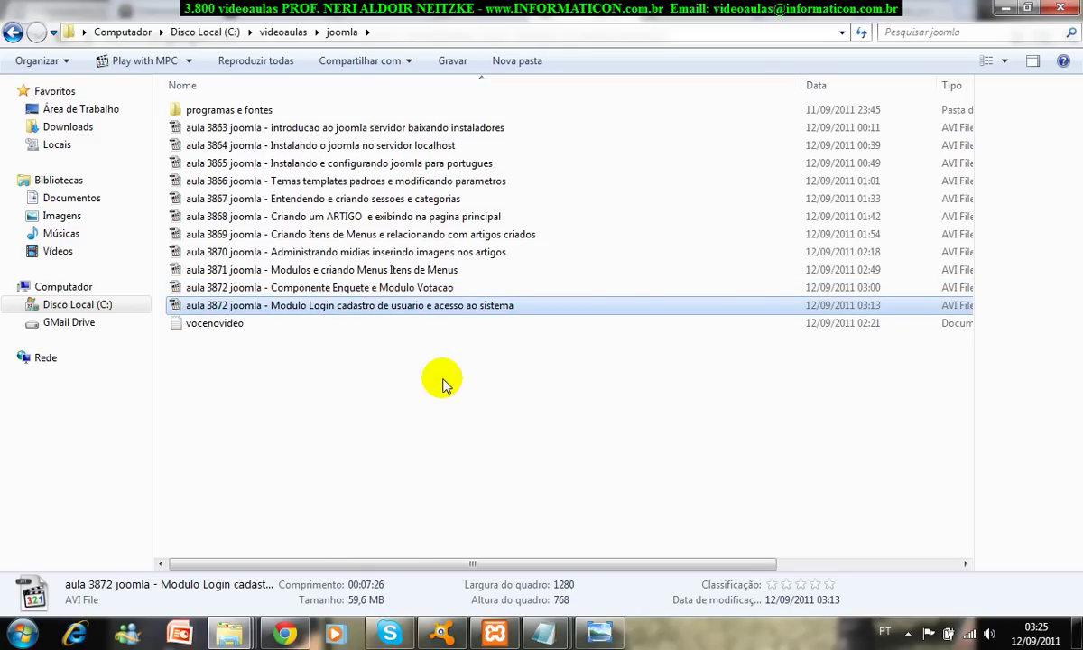
key(alt+Tab)
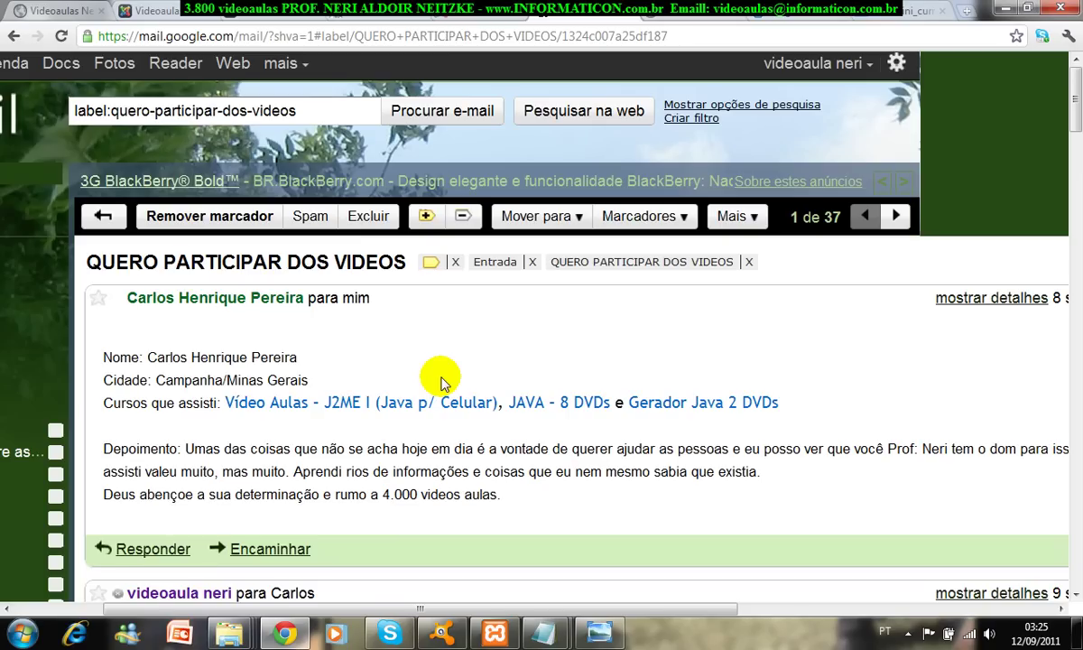
click(59, 15)
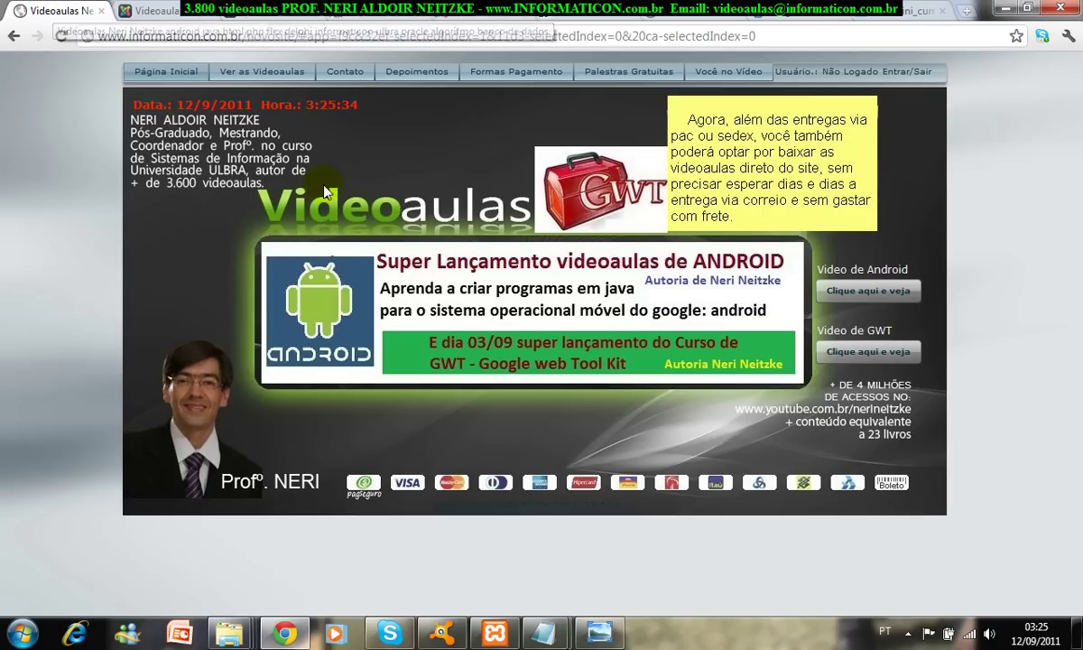